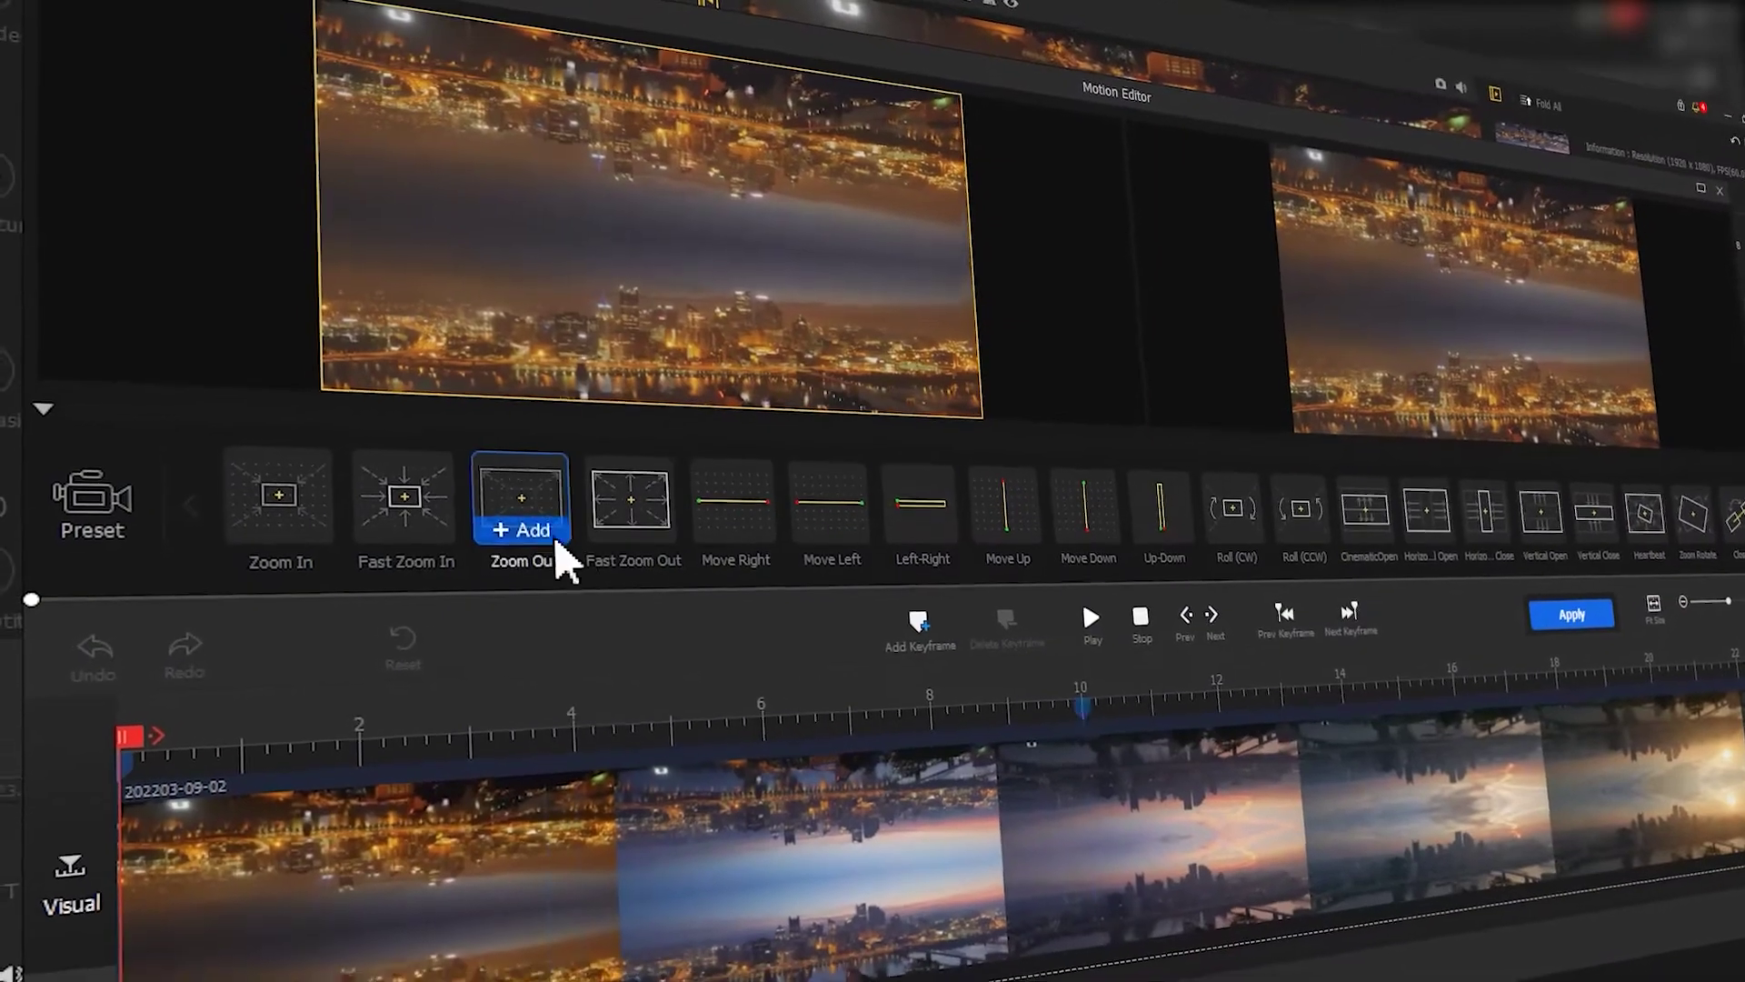
- Add the Zoom Out motion preset, reshape its keyframe box, and apply it to the clip
{"action": "left_click", "coordinate": [556, 541]}
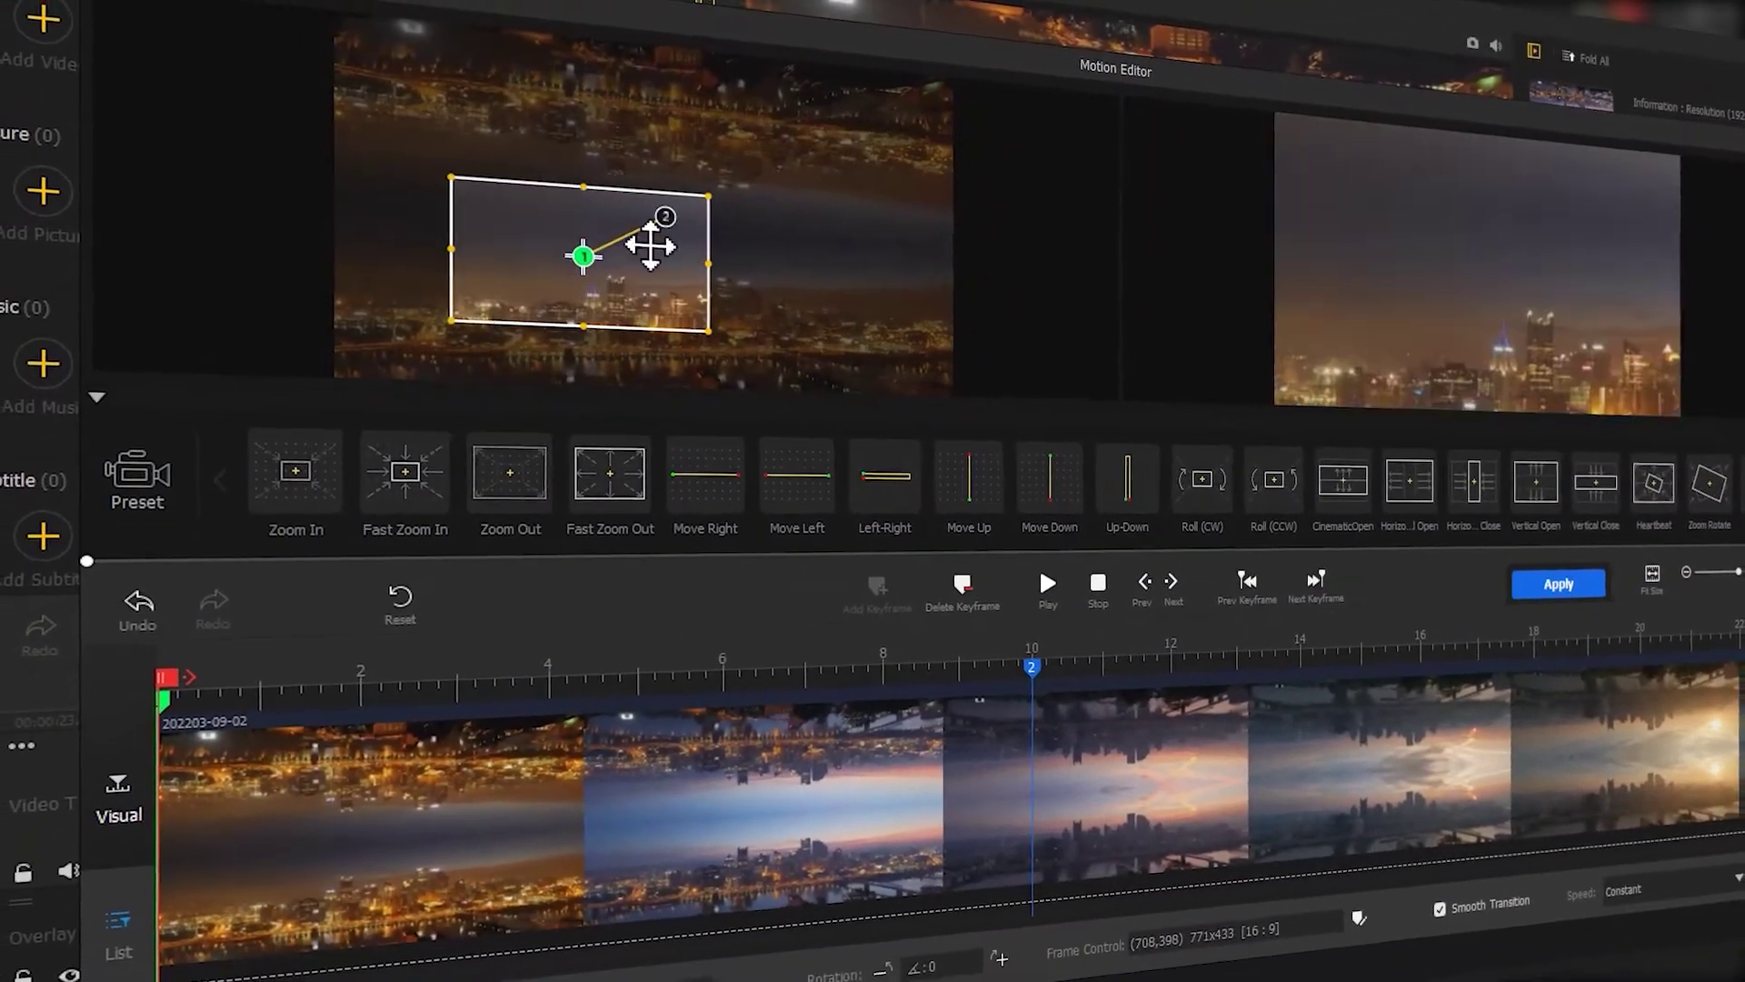
{"action": "left_click_drag", "start_coordinate": [708, 194], "coordinate": [691, 172]}
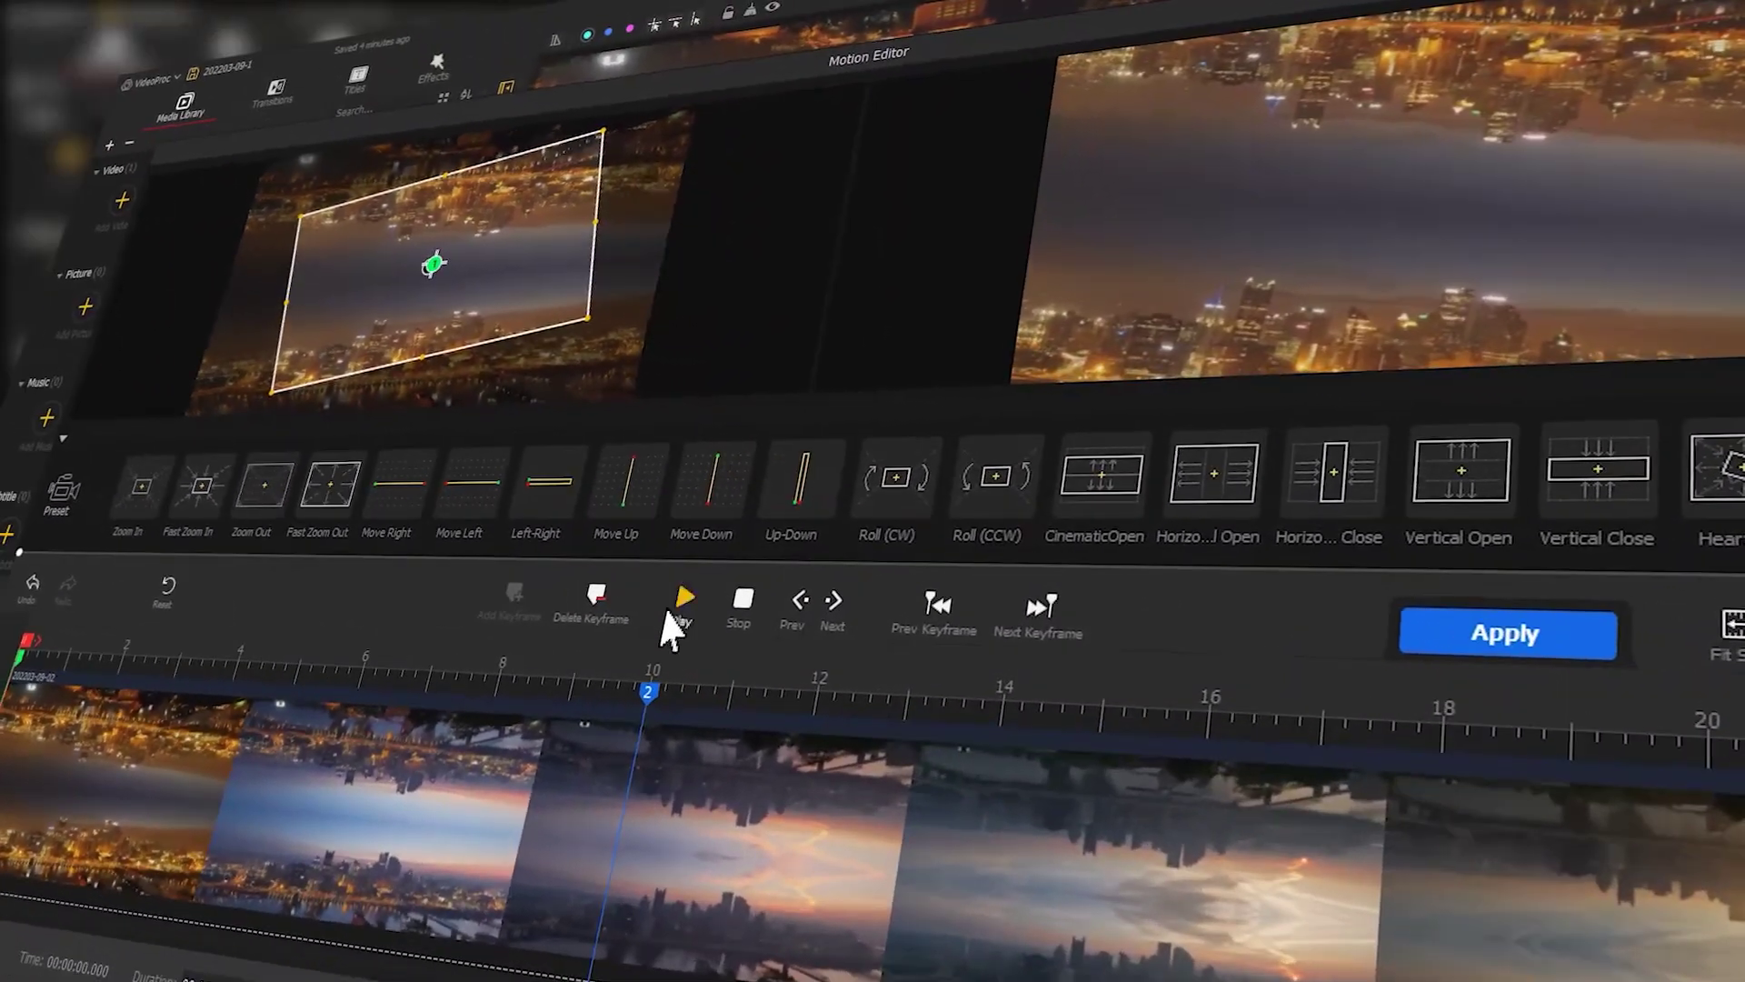
{"action": "left_click", "coordinate": [727, 695]}
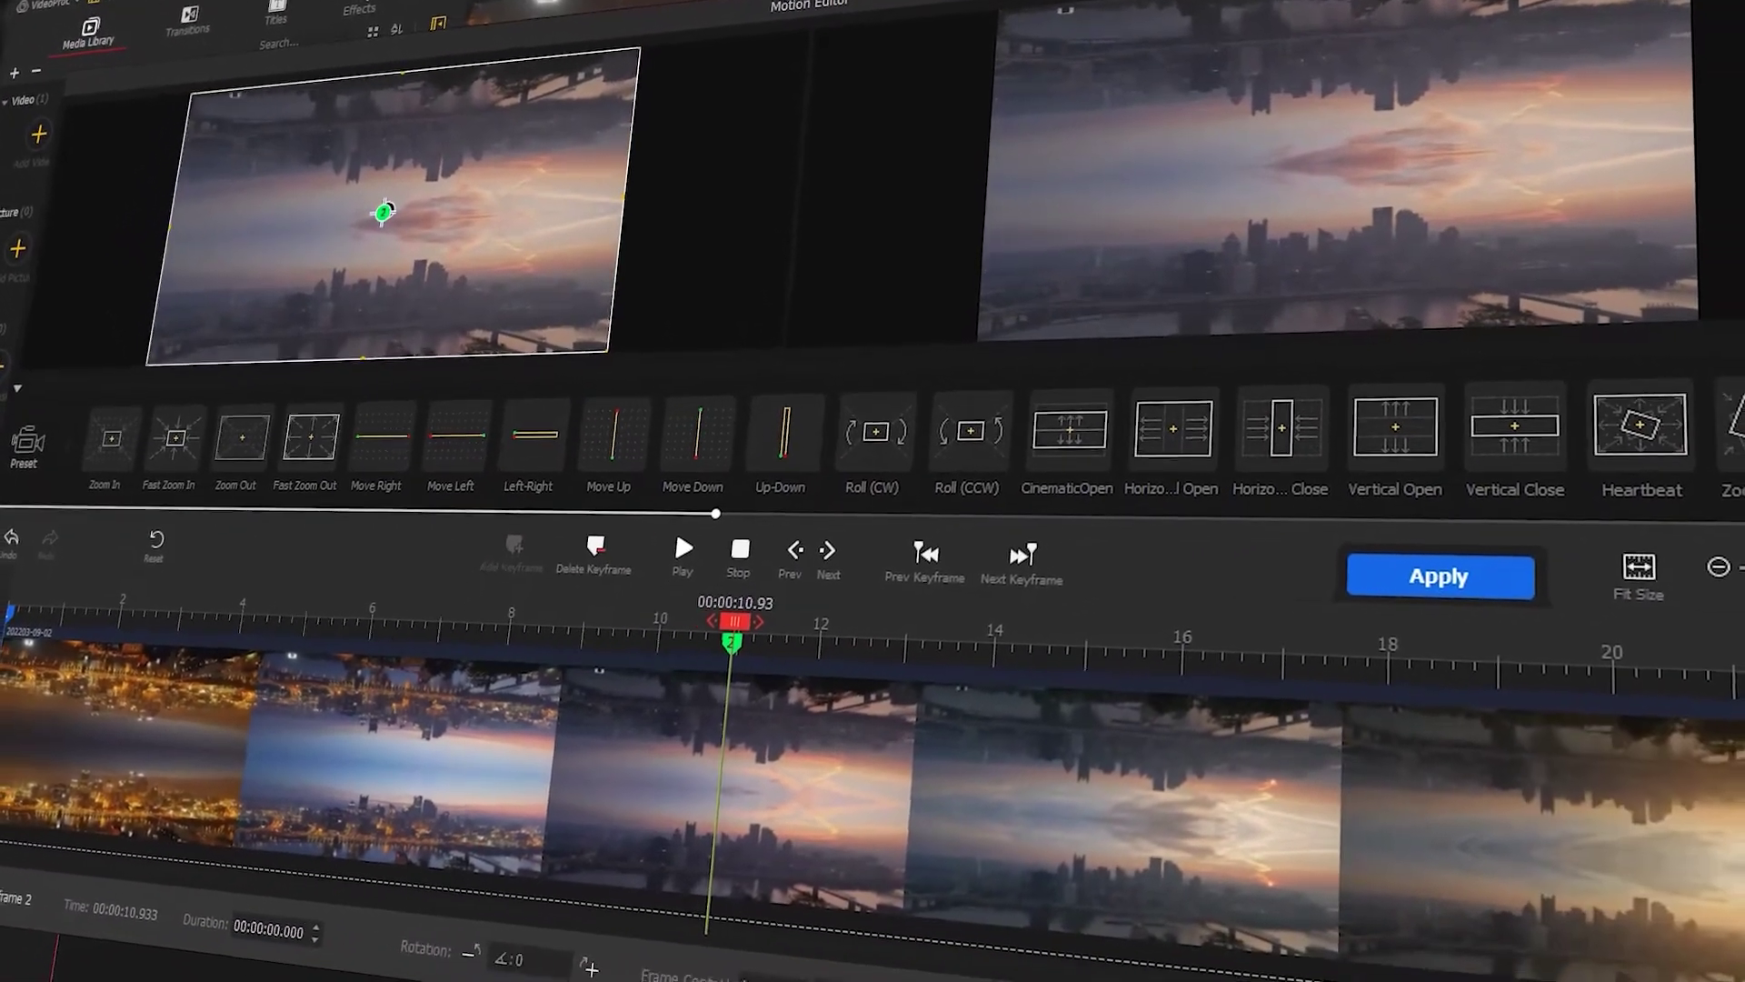
{"action": "left_click", "coordinate": [1454, 582]}
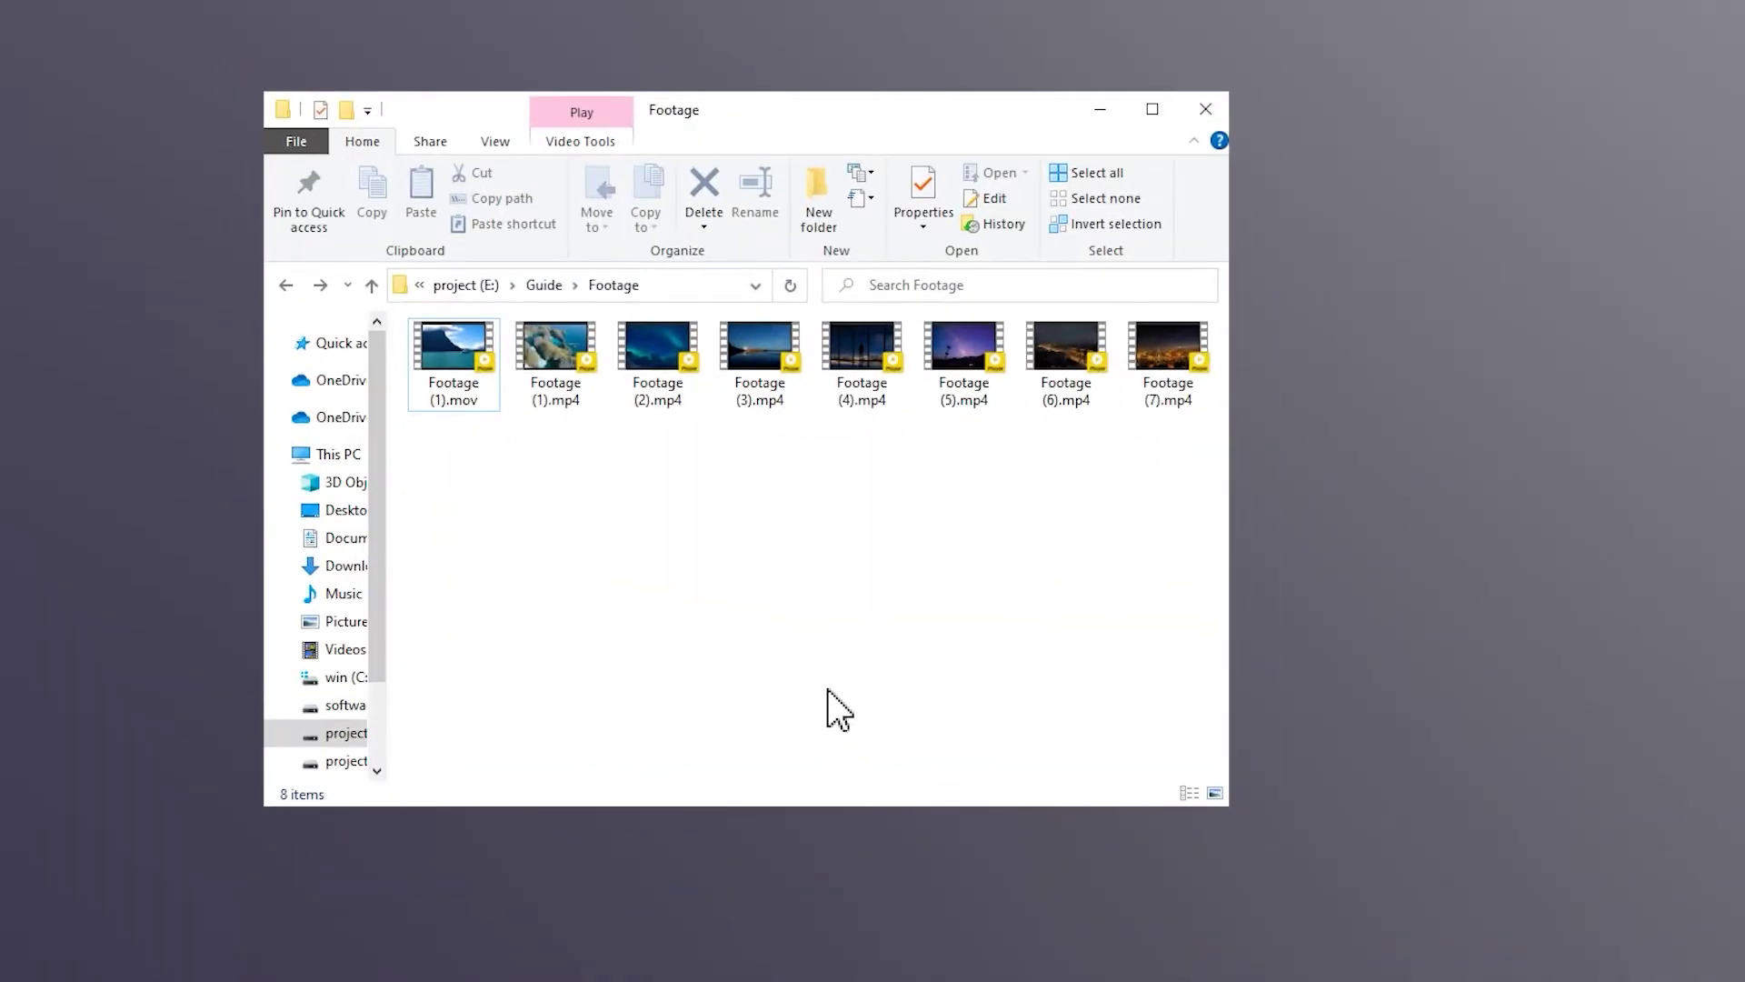
- Select the night skyline clip Footage (7).mp4 in E:\Guide\Footage
{"action": "left_click", "coordinate": [1148, 362]}
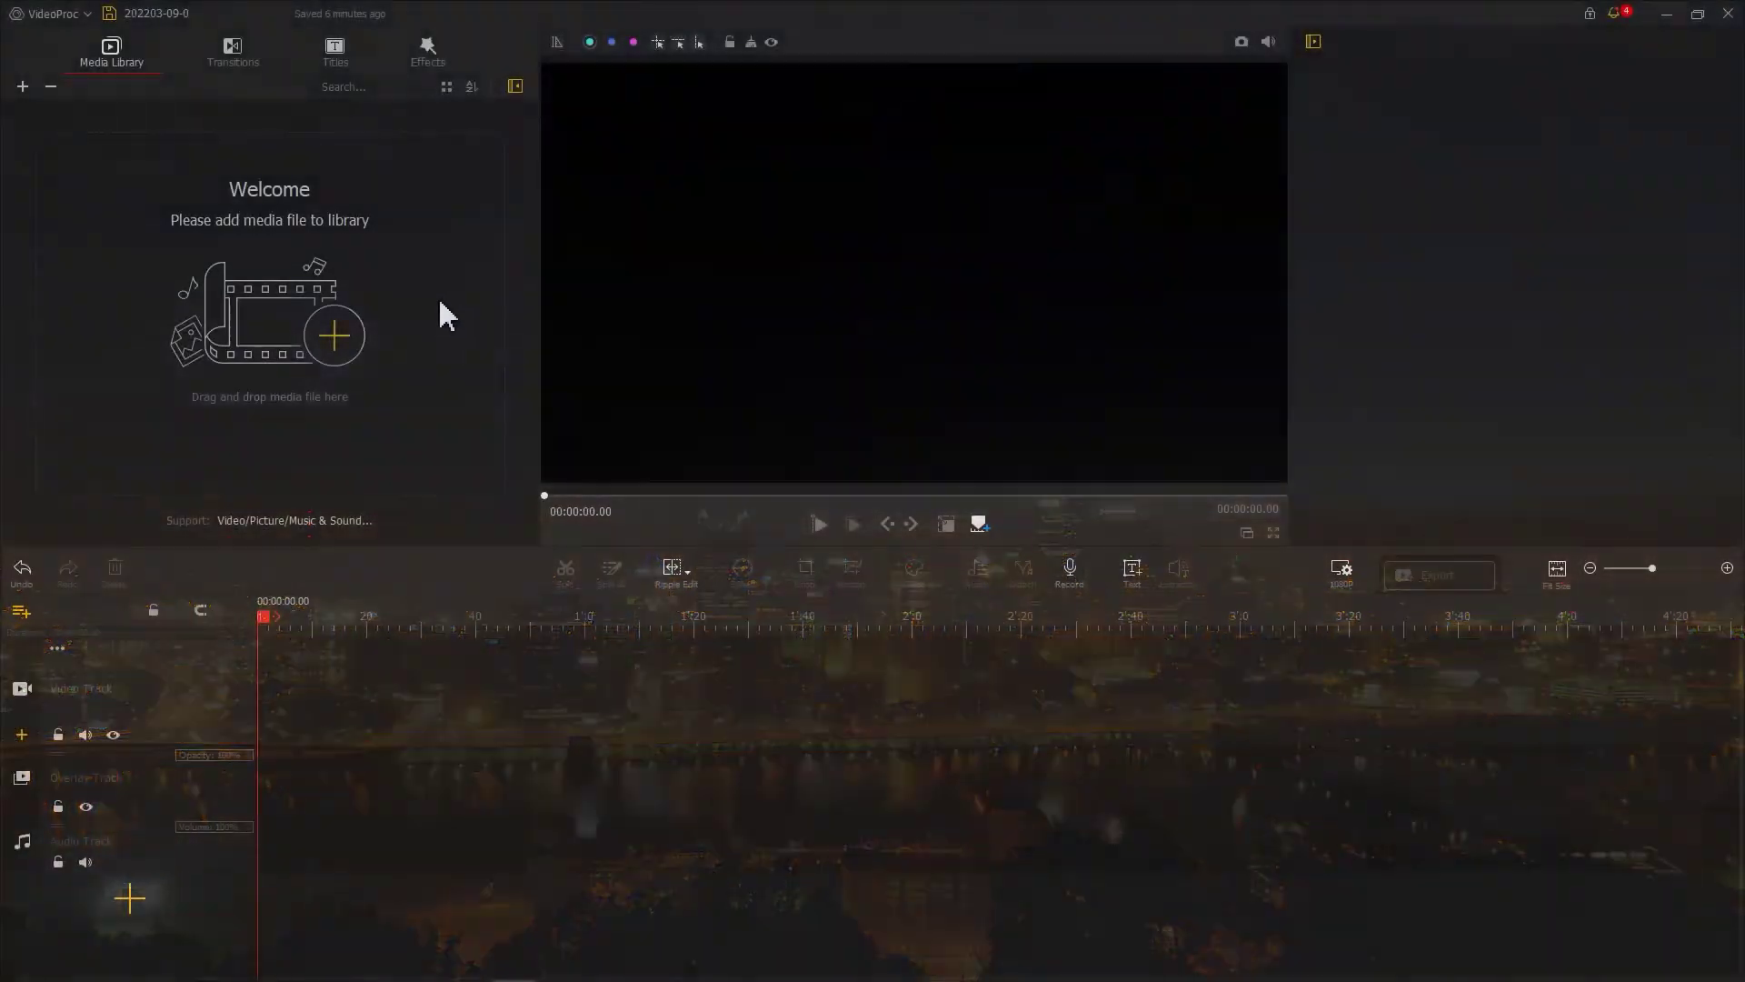
- Import Footage (7).mp4, place it on the video track, and widen the timeline view
{"action": "left_click", "coordinate": [334, 338]}
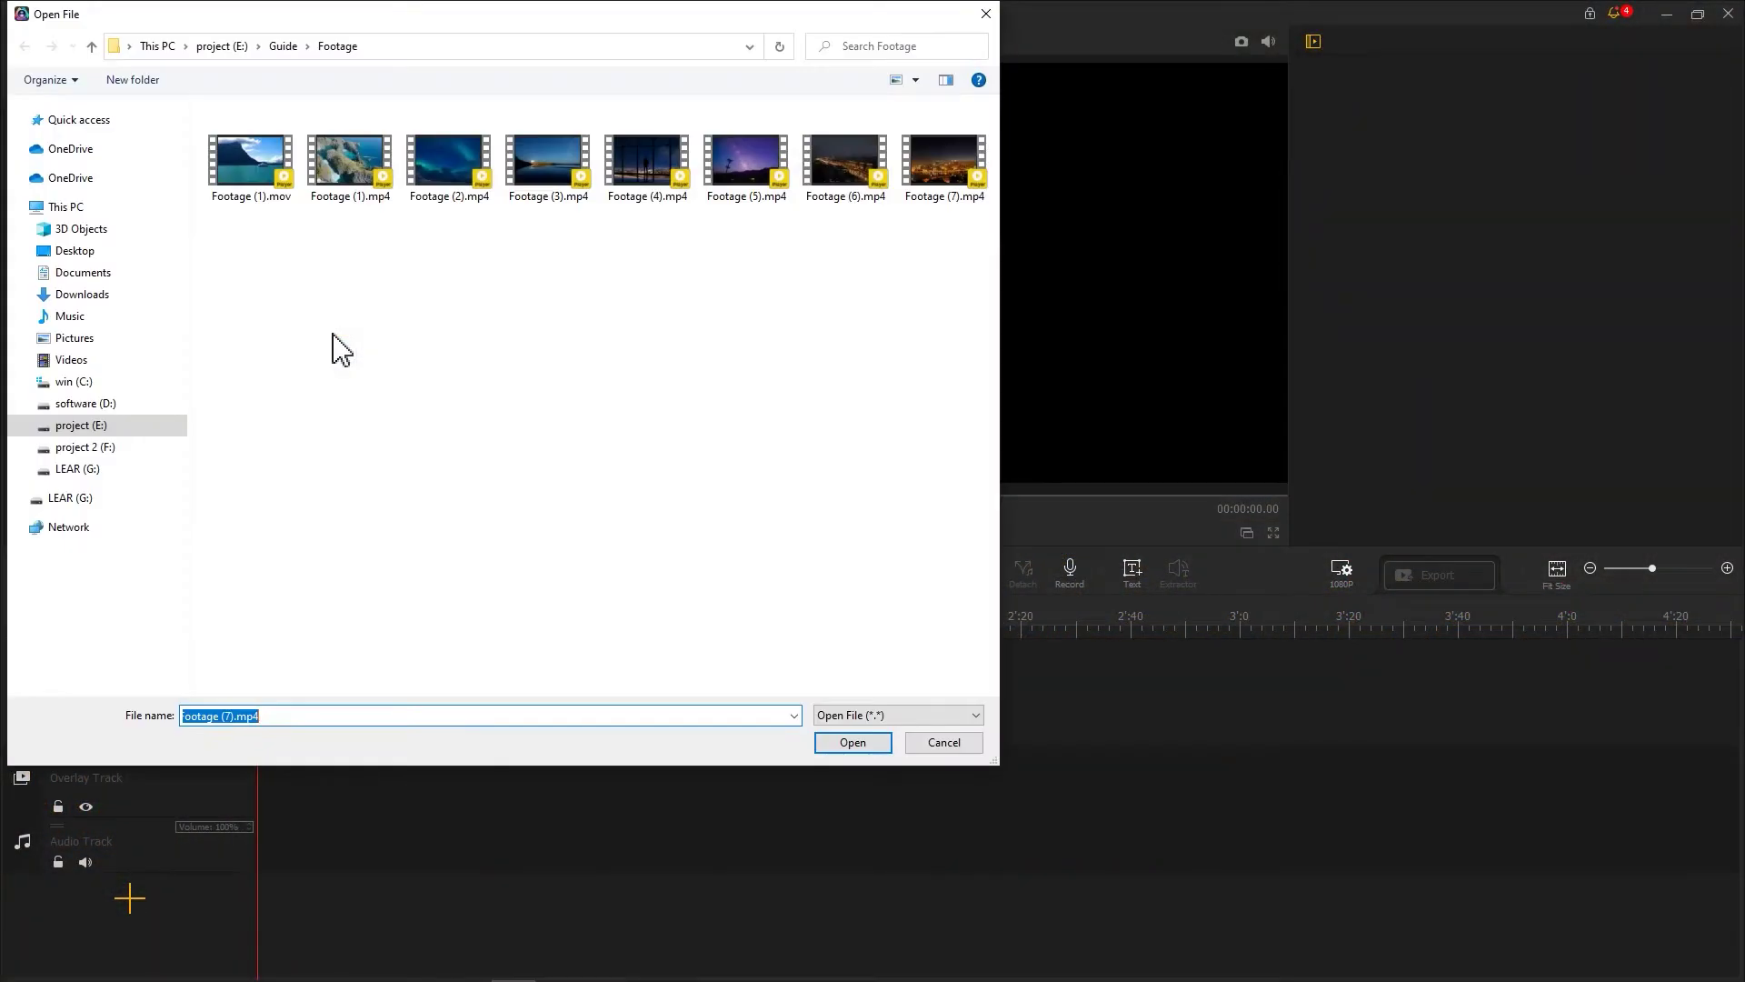
{"action": "double_click", "coordinate": [946, 192]}
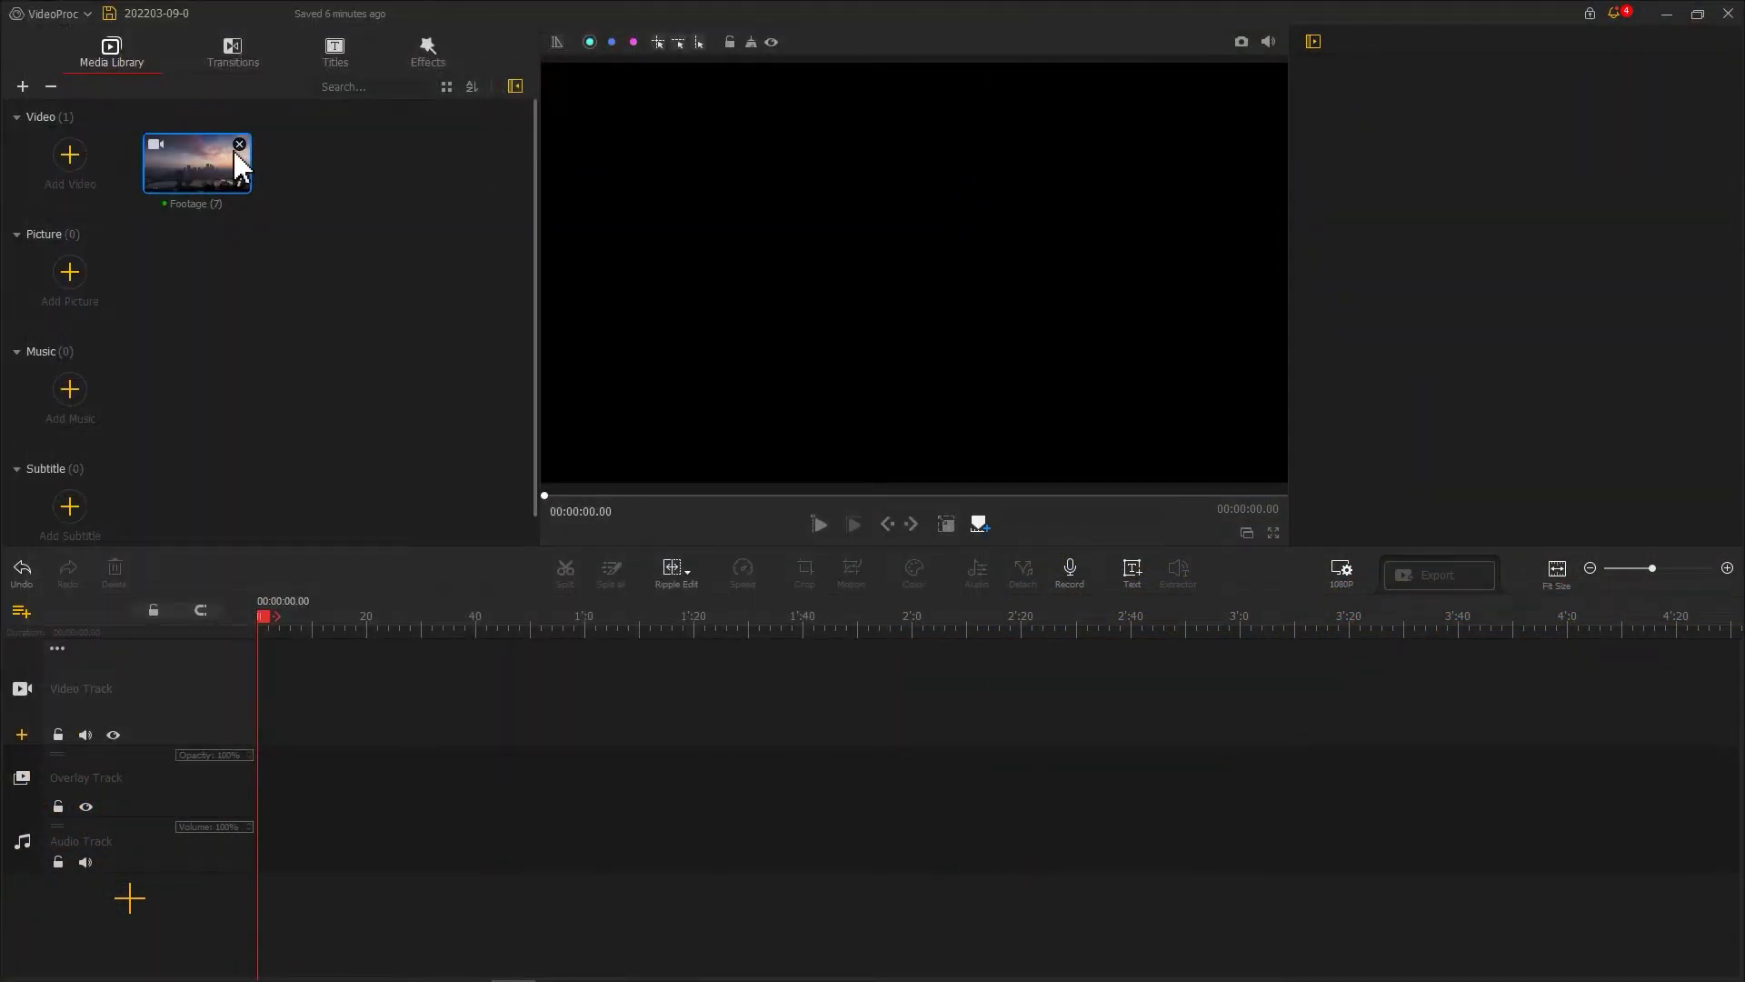
{"action": "left_click_drag", "start_coordinate": [237, 160], "coordinate": [291, 689]}
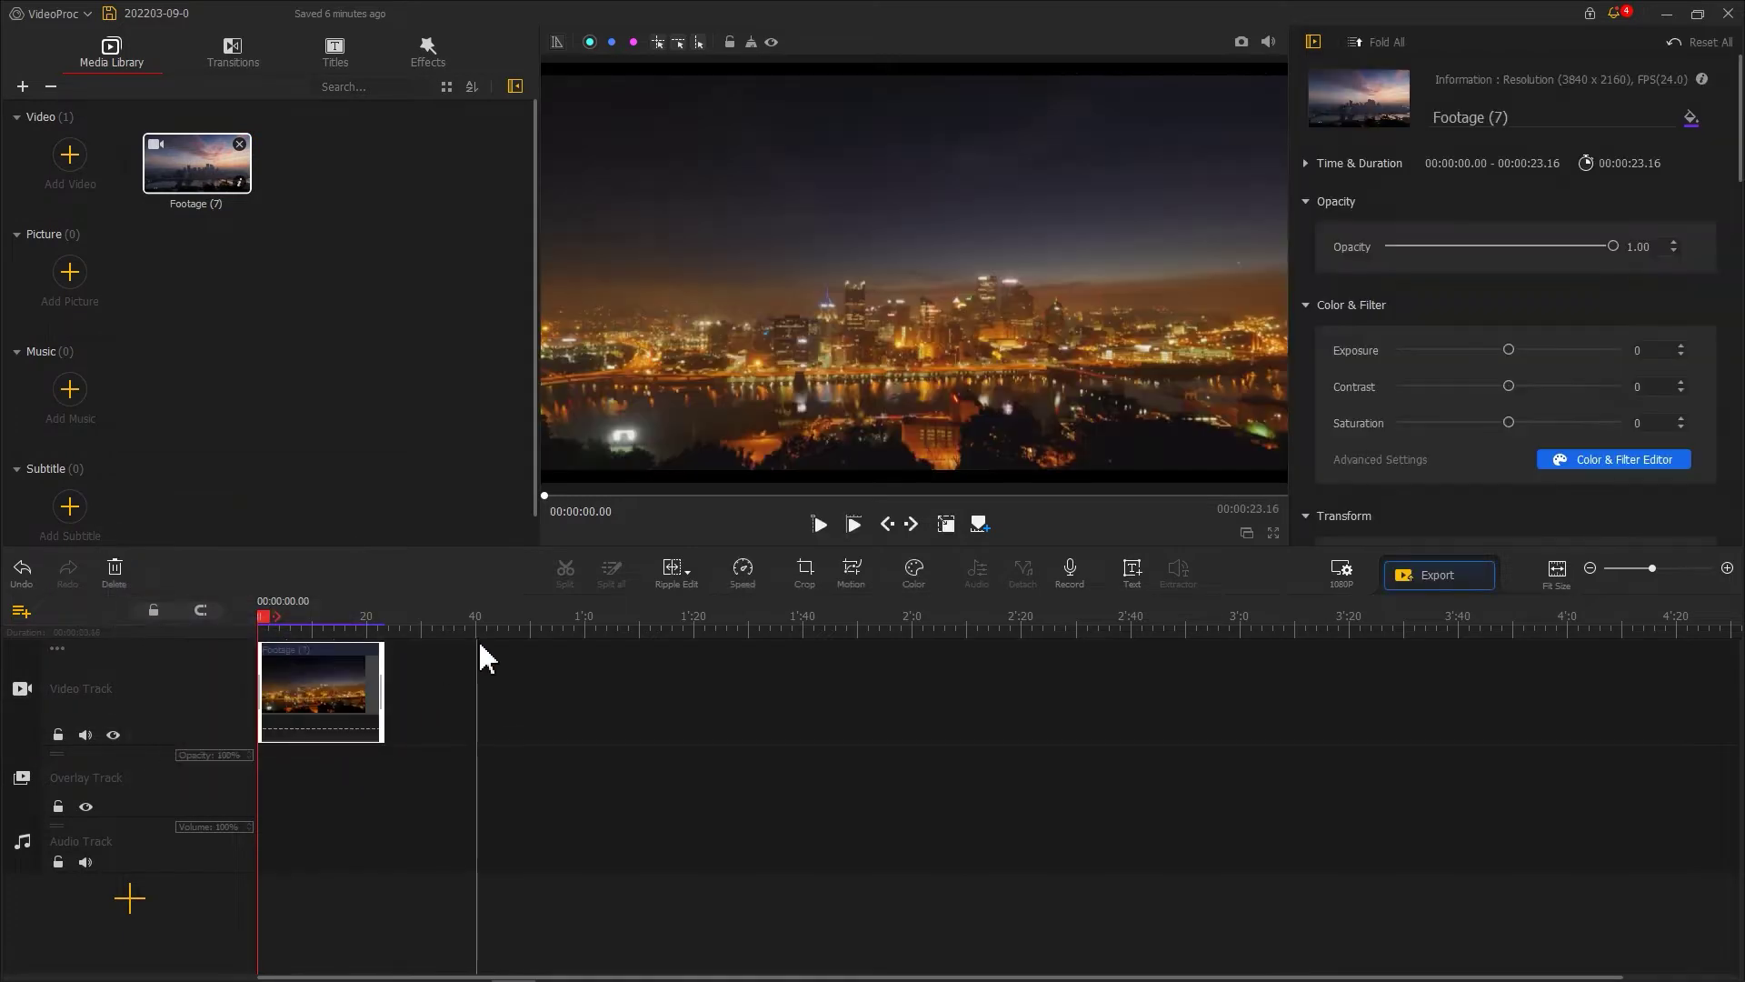
{"action": "left_click_drag", "start_coordinate": [496, 623], "coordinate": [1008, 621]}
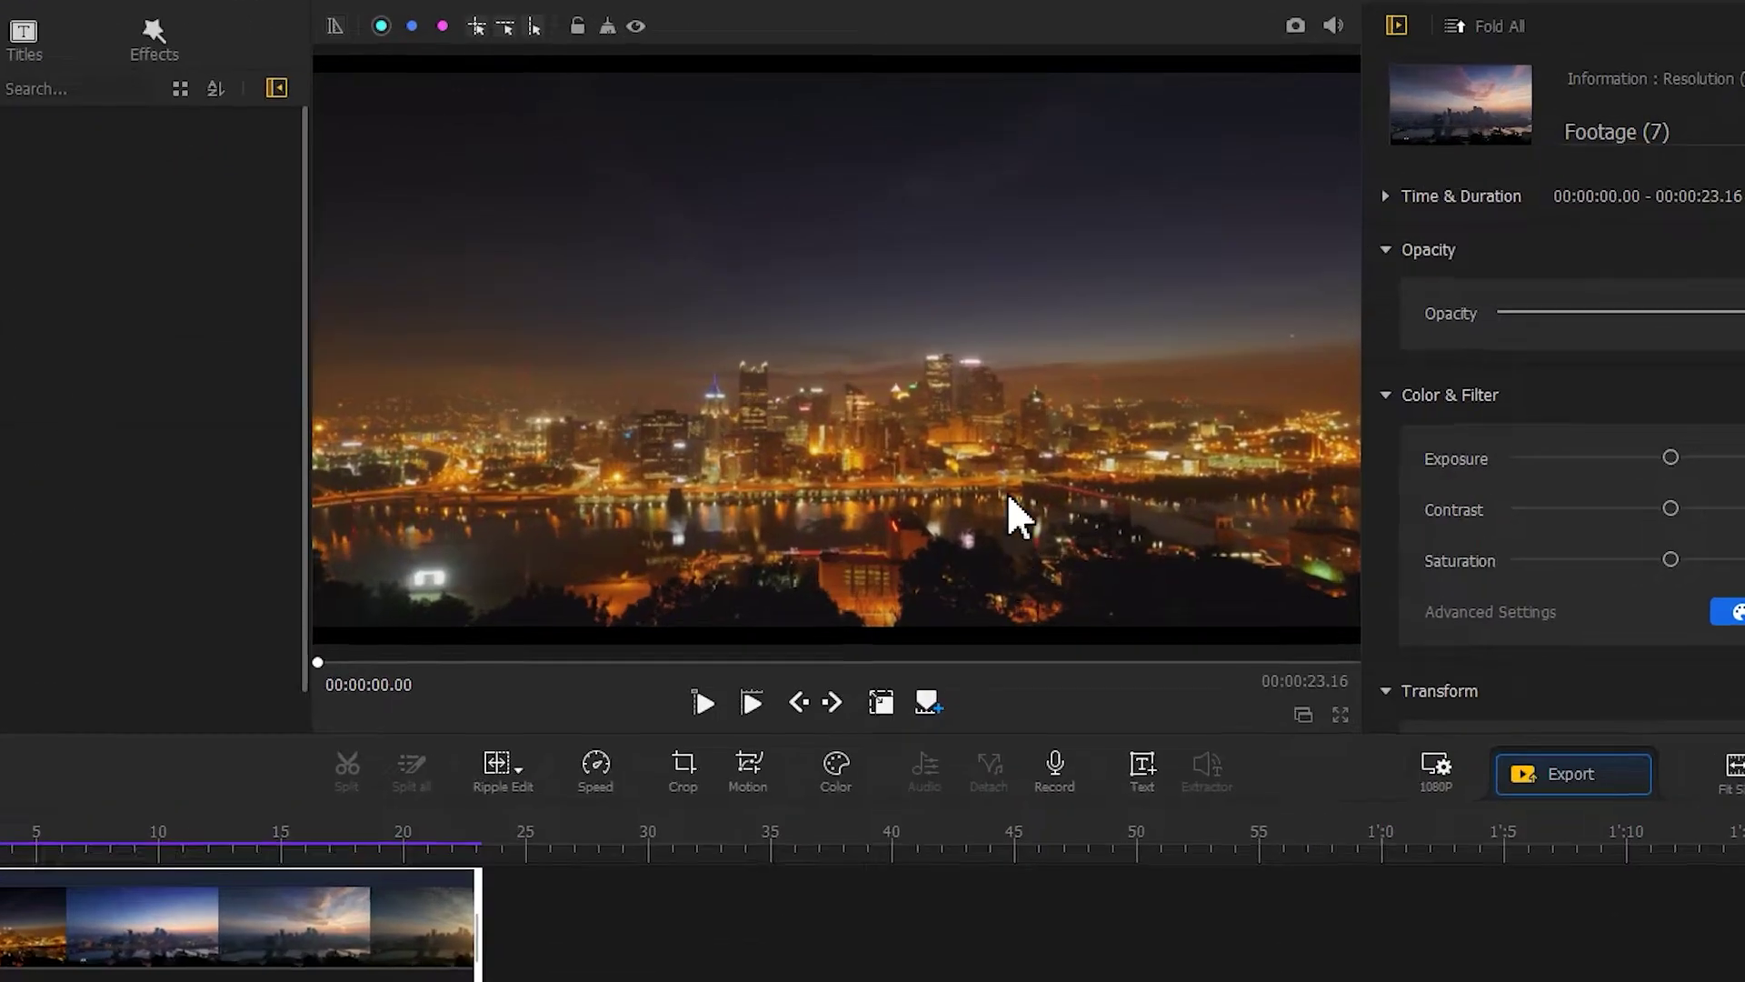
- Drag the skyline video lower in the preview, leaving a black band above it
{"action": "left_click", "coordinate": [1022, 286]}
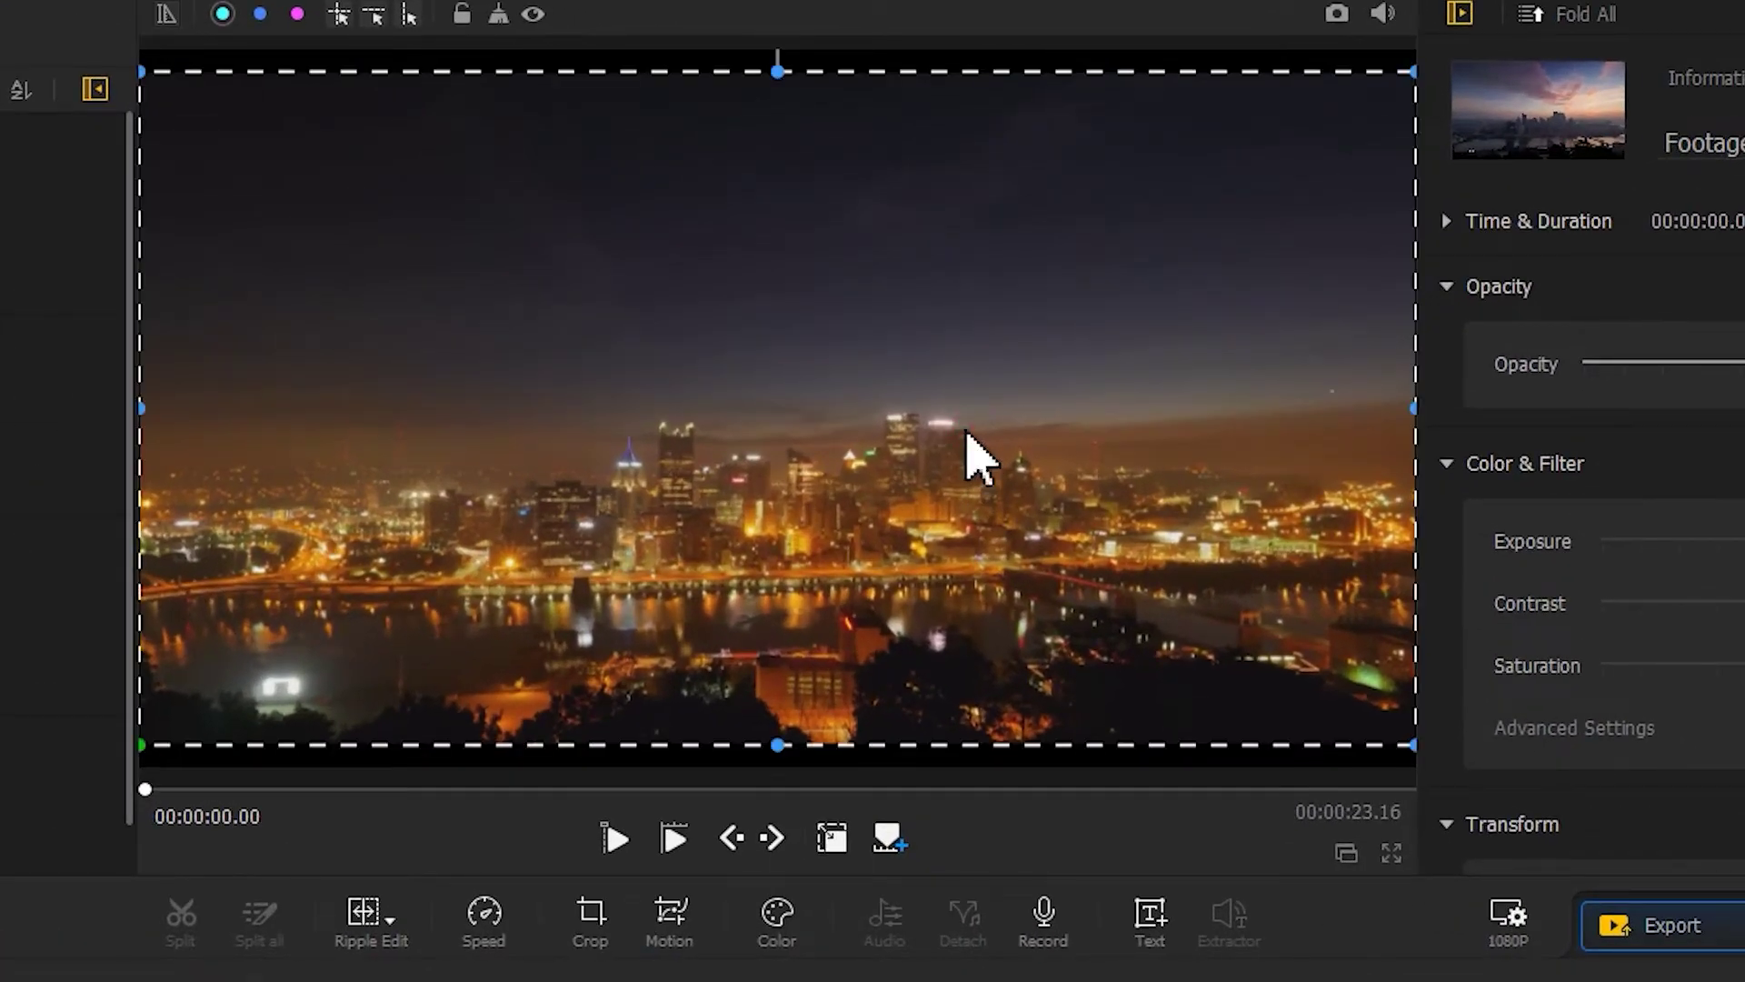
{"action": "left_click_drag", "start_coordinate": [962, 401], "coordinate": [957, 518]}
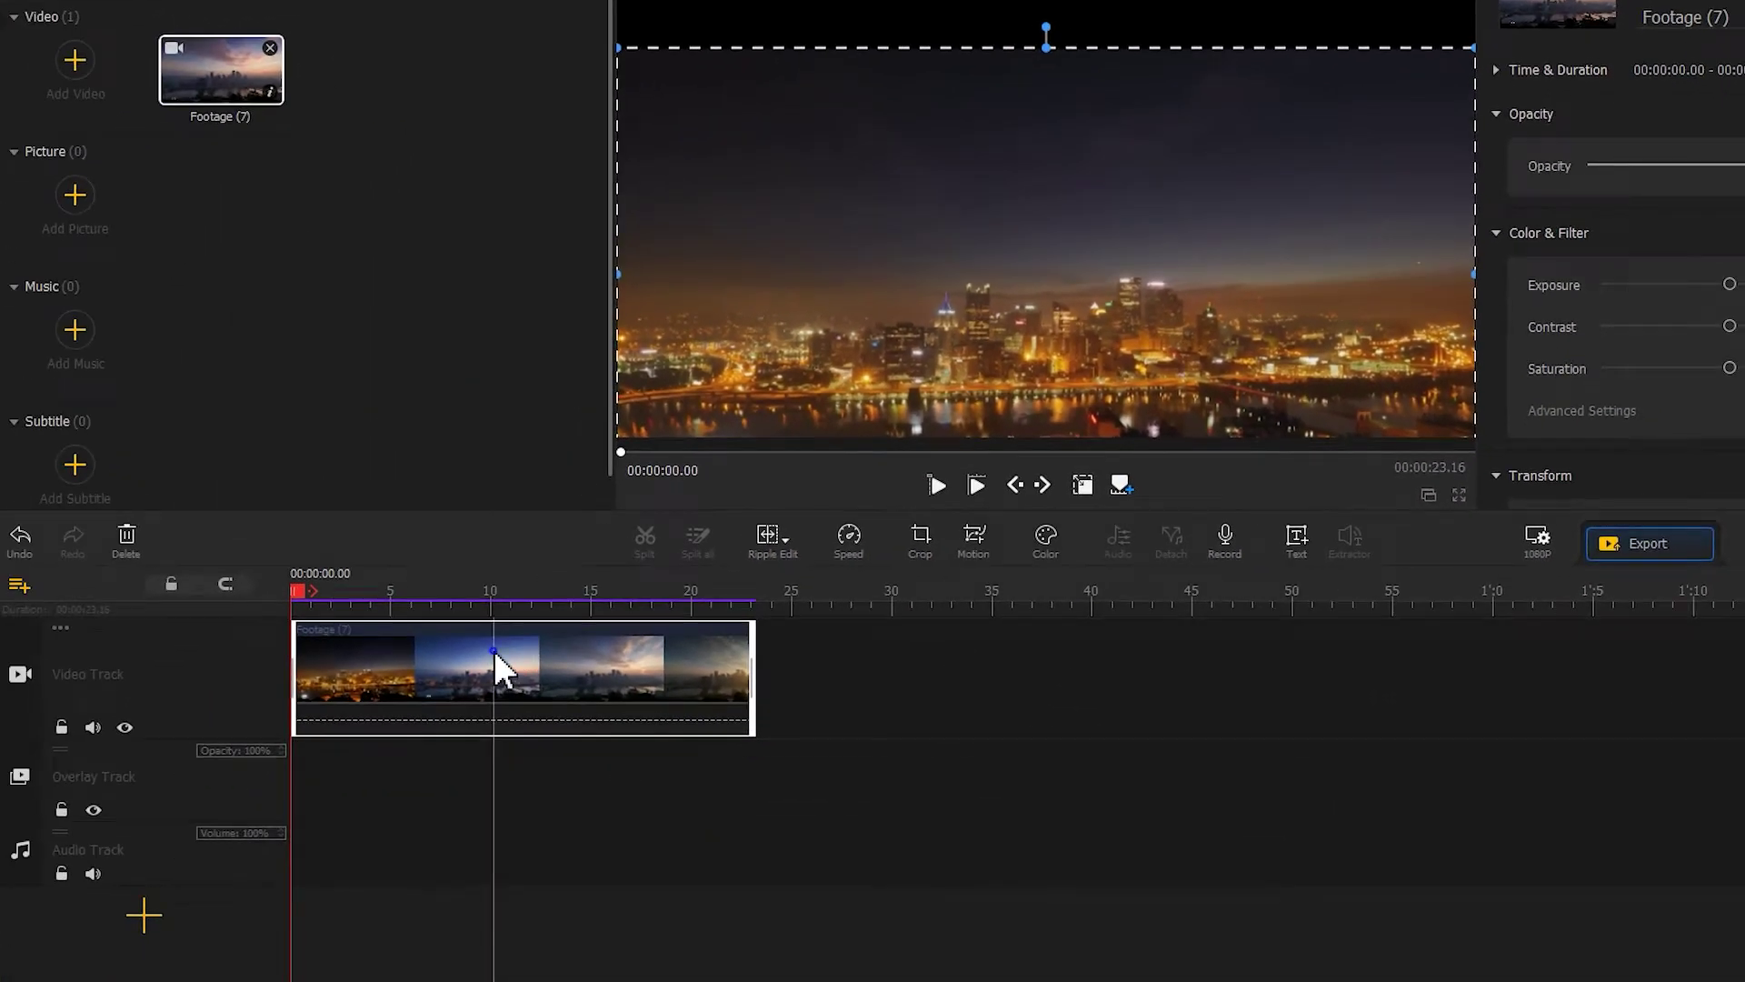
- Copy the skyline clip and paste the copy onto the overlay track
{"action": "right_click", "coordinate": [496, 660]}
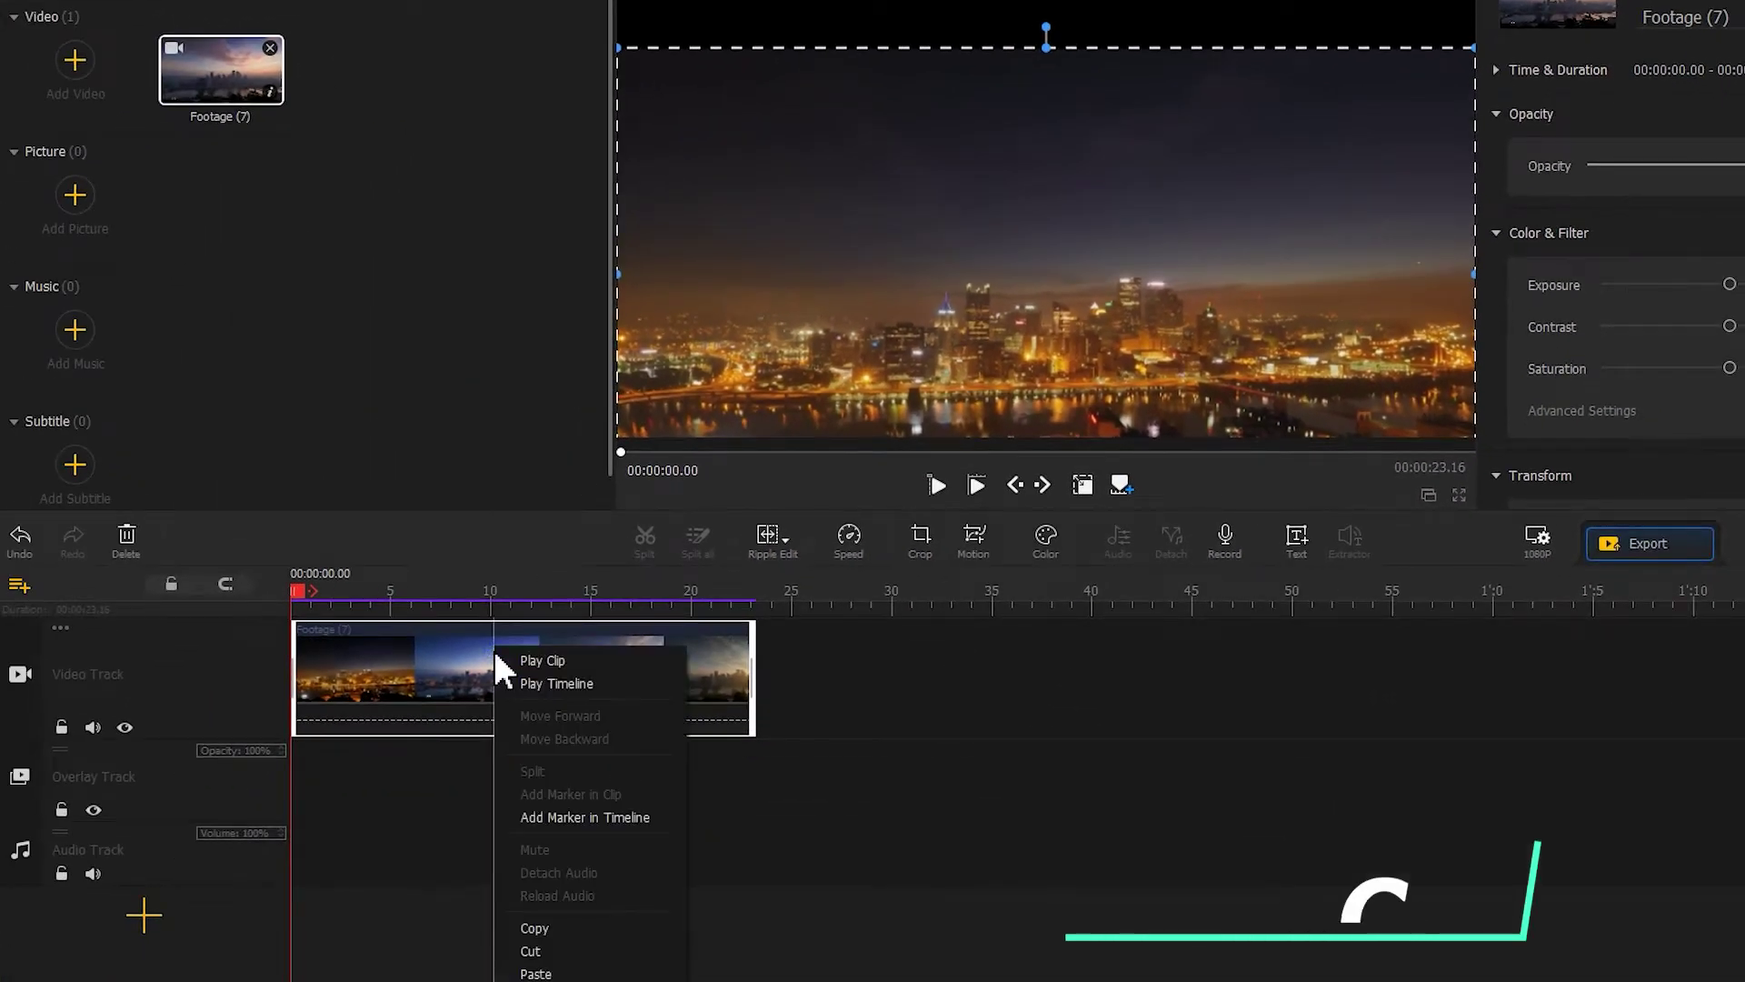
{"action": "left_click", "coordinate": [551, 928]}
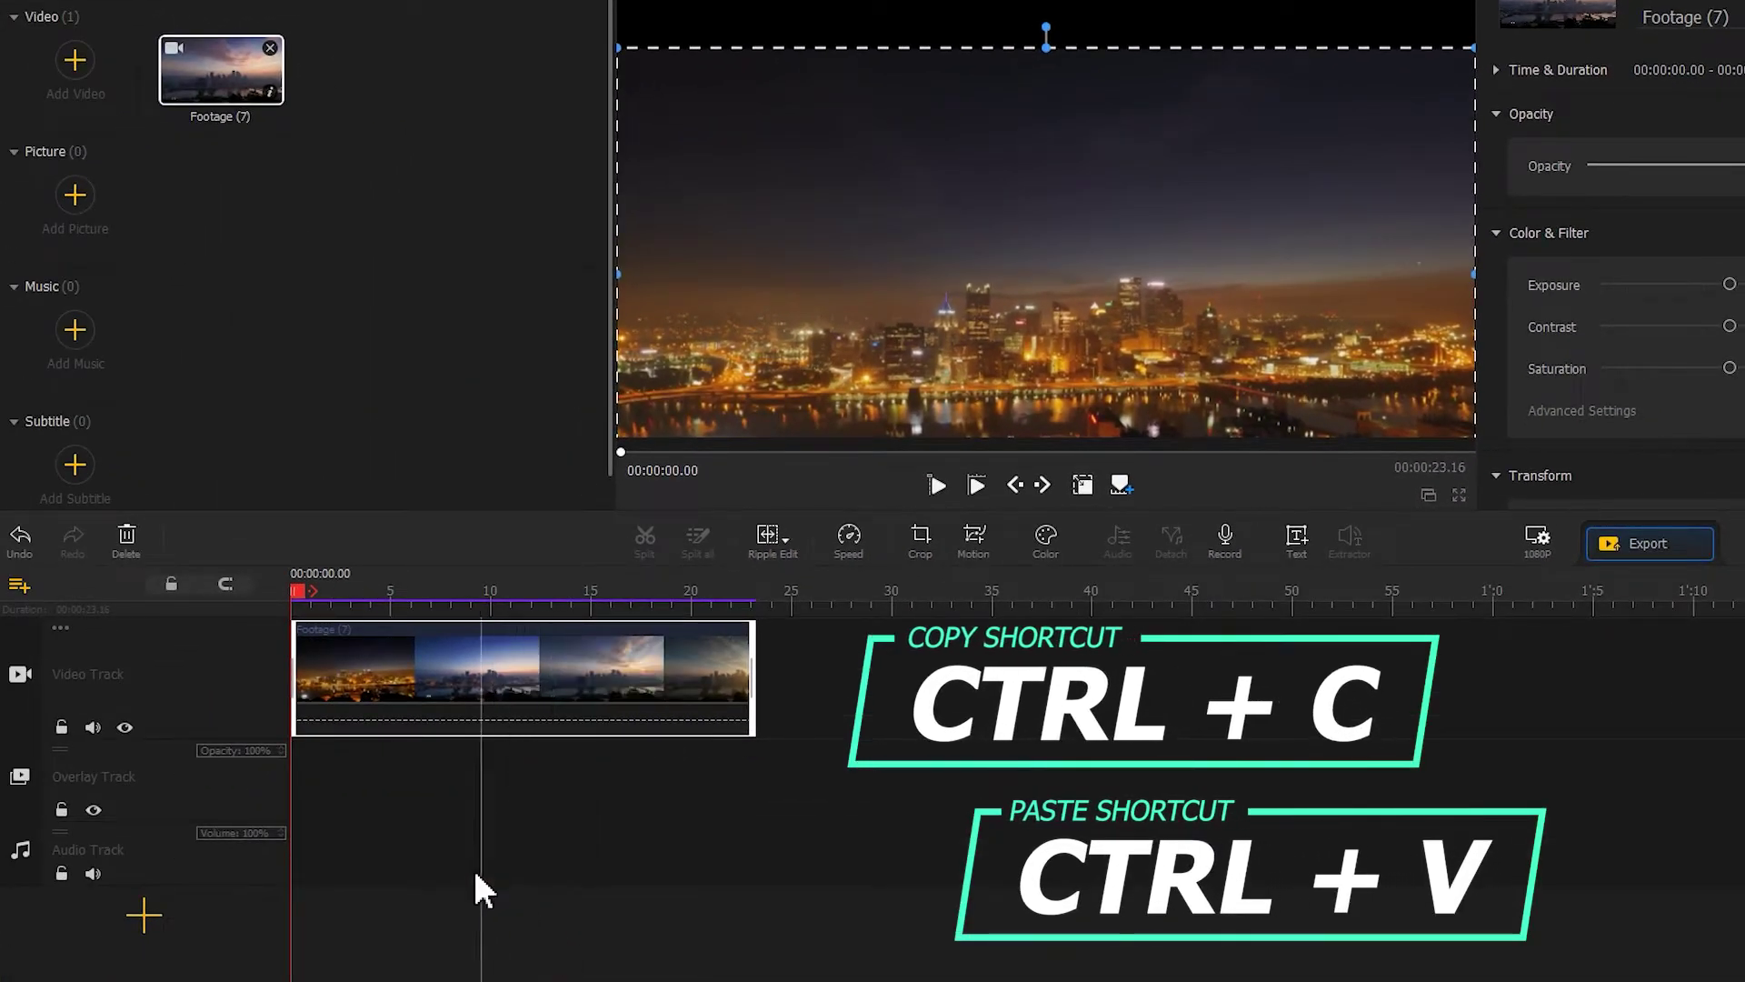
{"action": "left_click", "coordinate": [332, 828]}
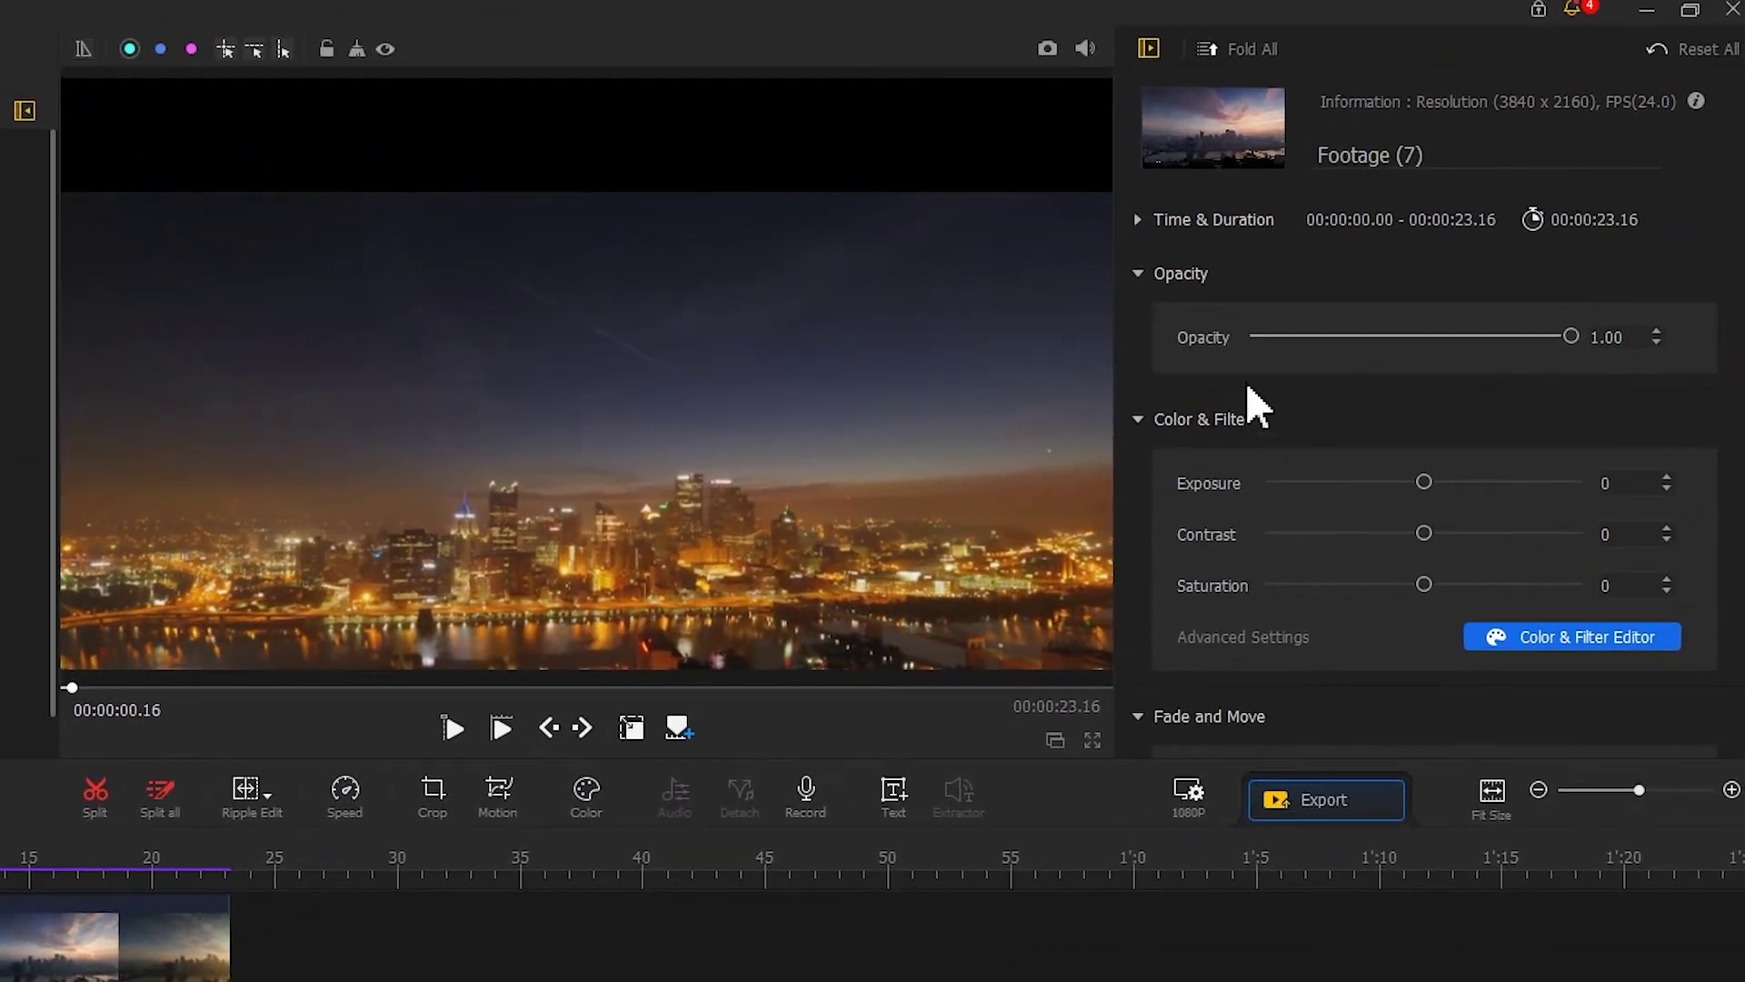
- Vertically flip the overlay copy and bring up its crop settings
{"action": "scroll", "coordinate": [1434, 409], "scroll_direction": "down", "scroll_amount": 1}
{"action": "scroll", "coordinate": [1434, 409], "scroll_direction": "down", "scroll_amount": 5}
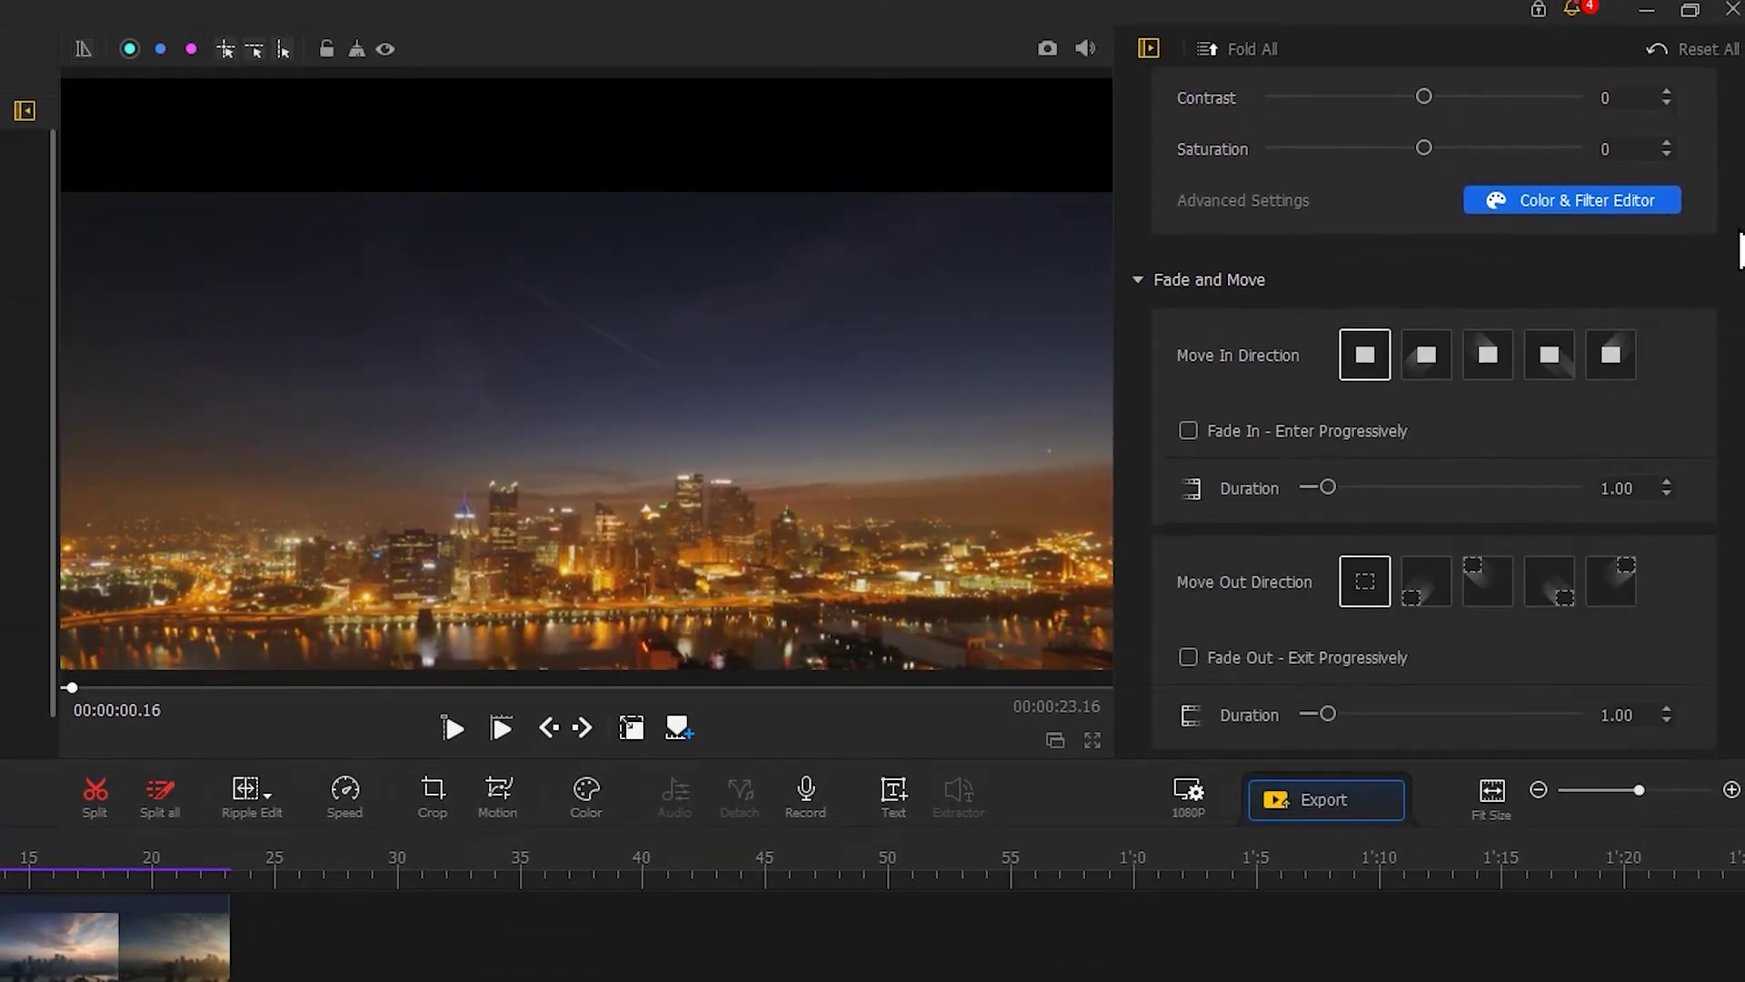
{"action": "scroll", "coordinate": [1434, 409], "scroll_direction": "down", "scroll_amount": 4}
{"action": "scroll", "coordinate": [1434, 409], "scroll_direction": "down", "scroll_amount": 3}
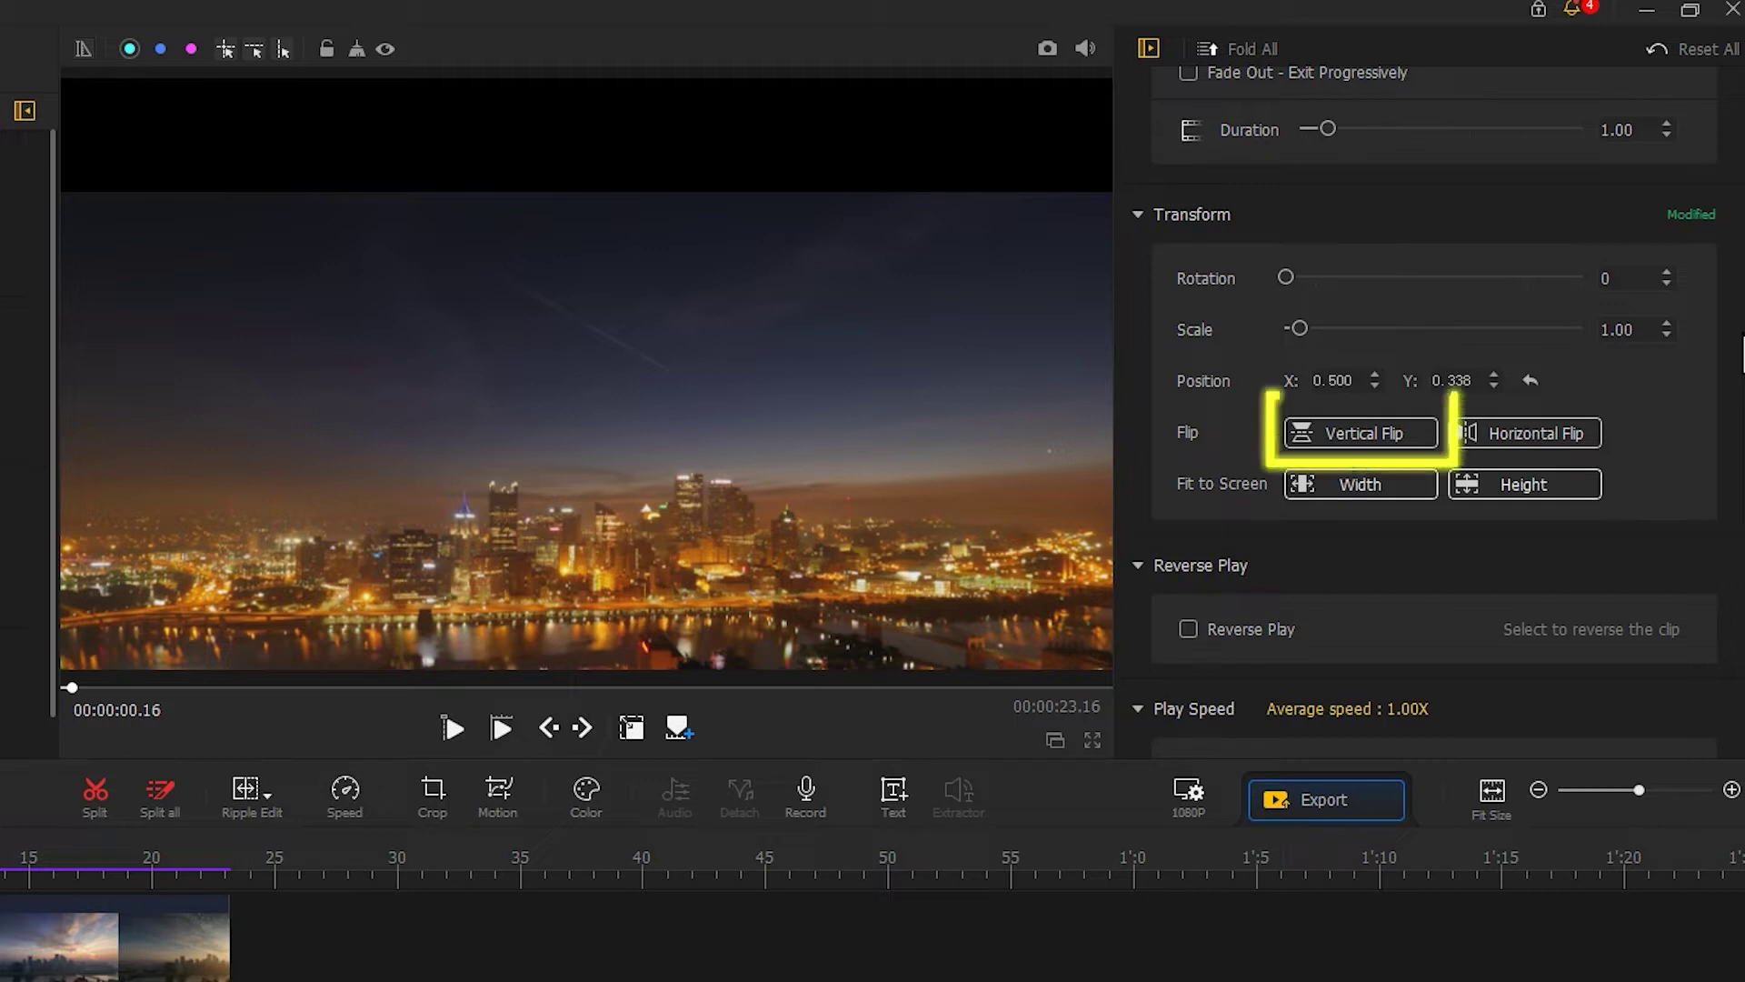
{"action": "left_click", "coordinate": [1416, 434]}
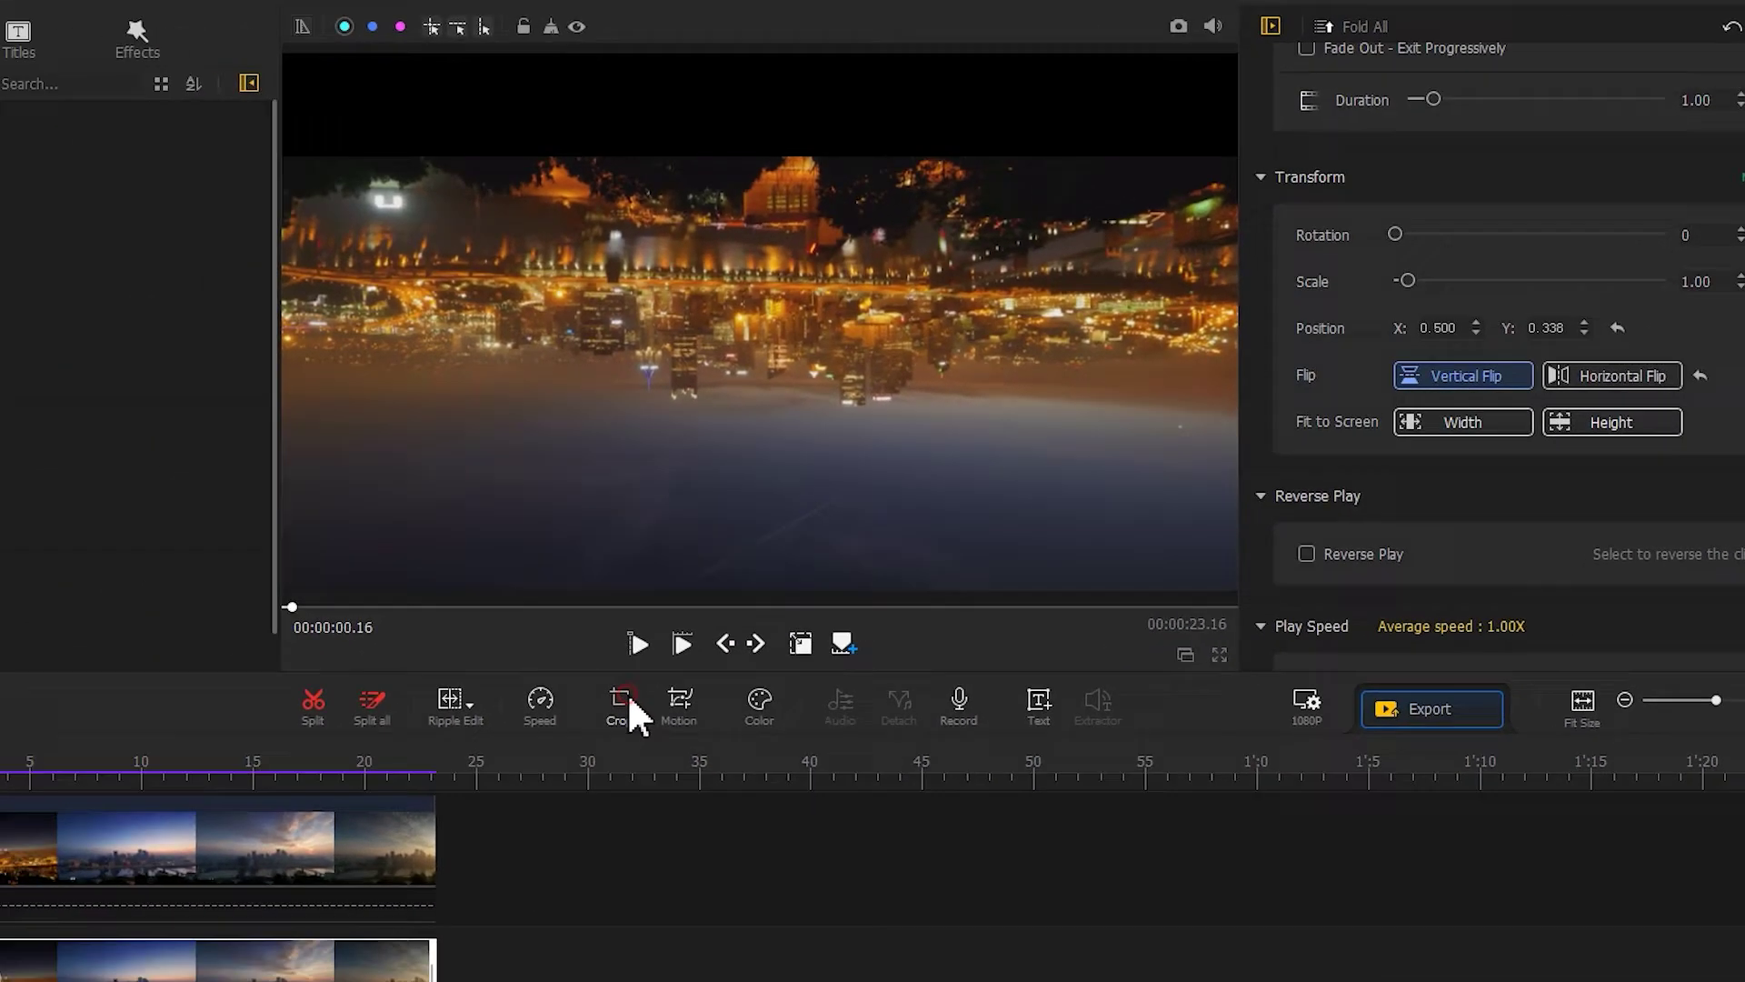
{"action": "left_click", "coordinate": [445, 789]}
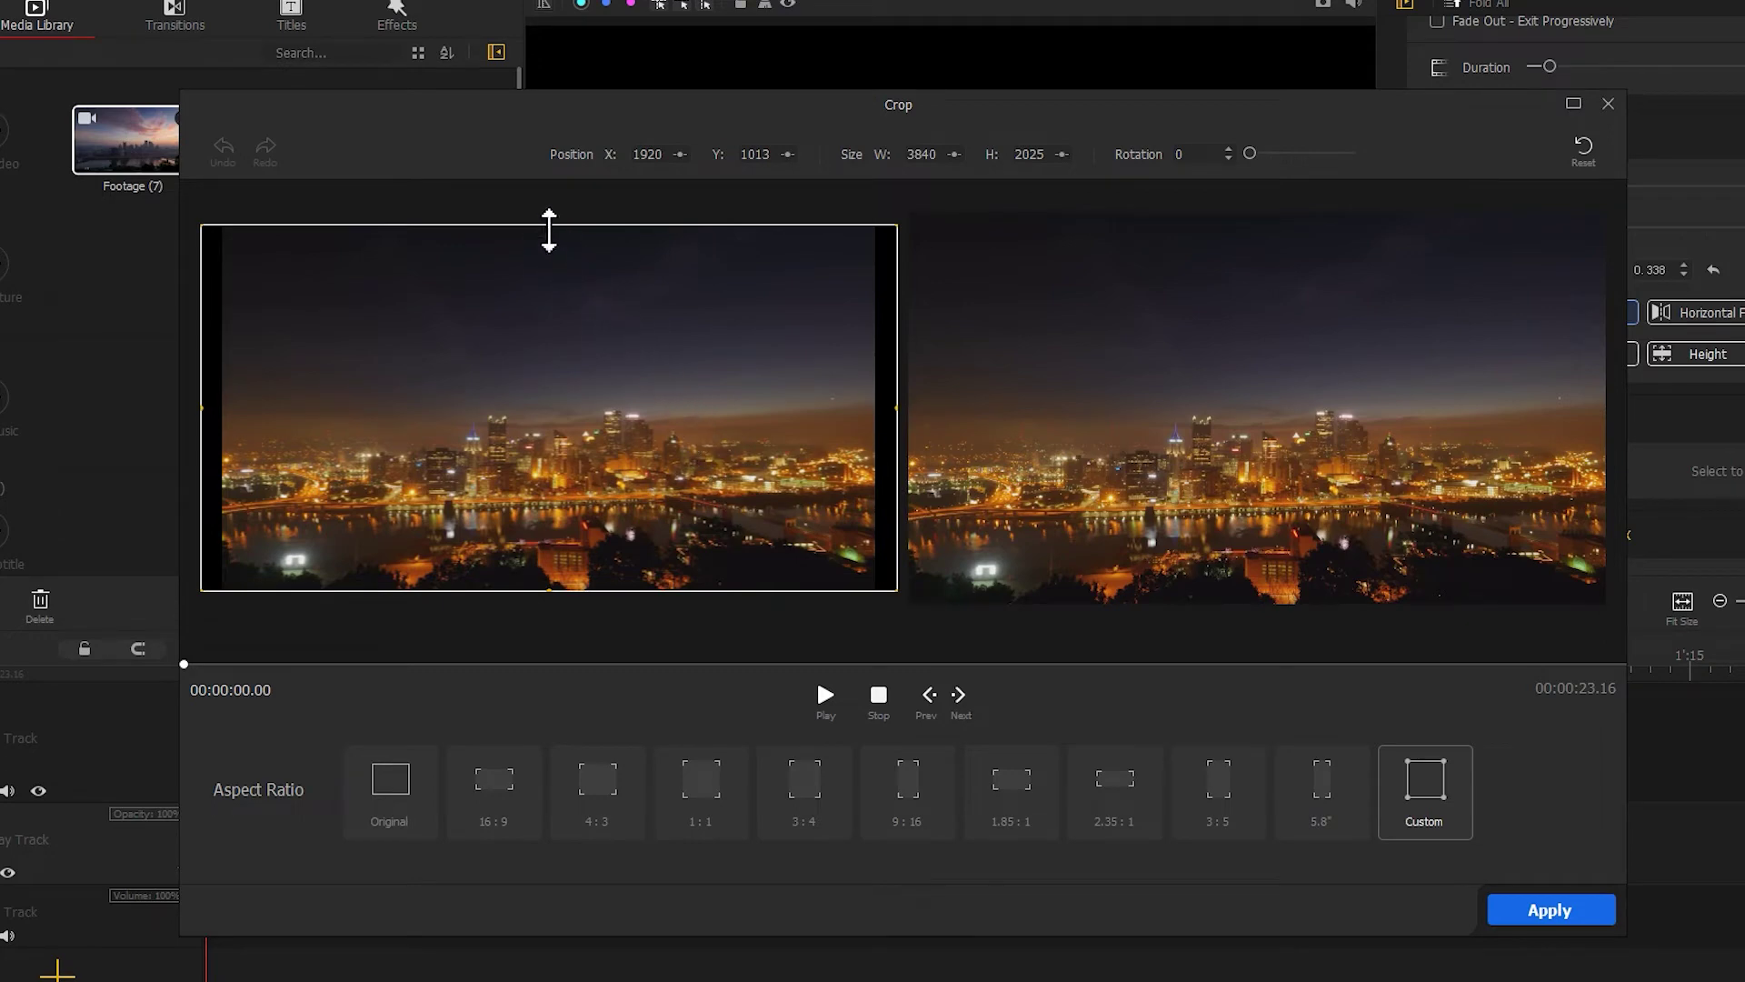
- Crop the overlay's top edge down to the lit city band and apply
{"action": "left_click_drag", "start_coordinate": [549, 229], "coordinate": [540, 376]}
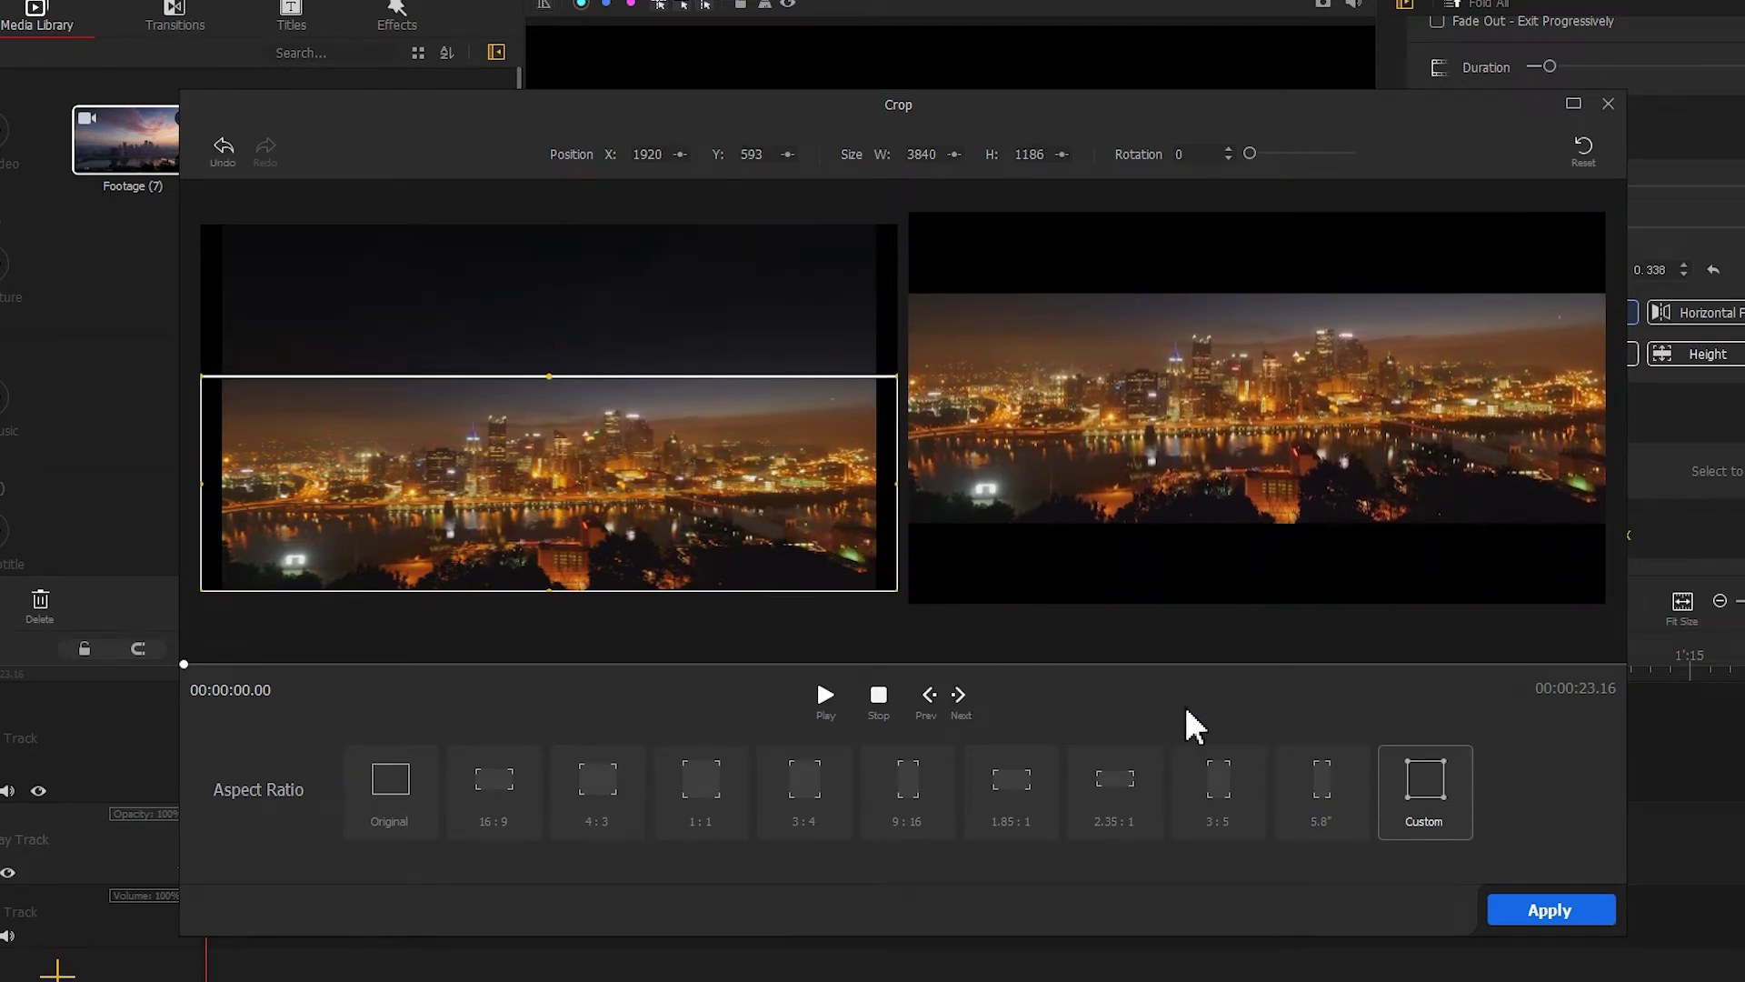
{"action": "left_click", "coordinate": [1497, 904]}
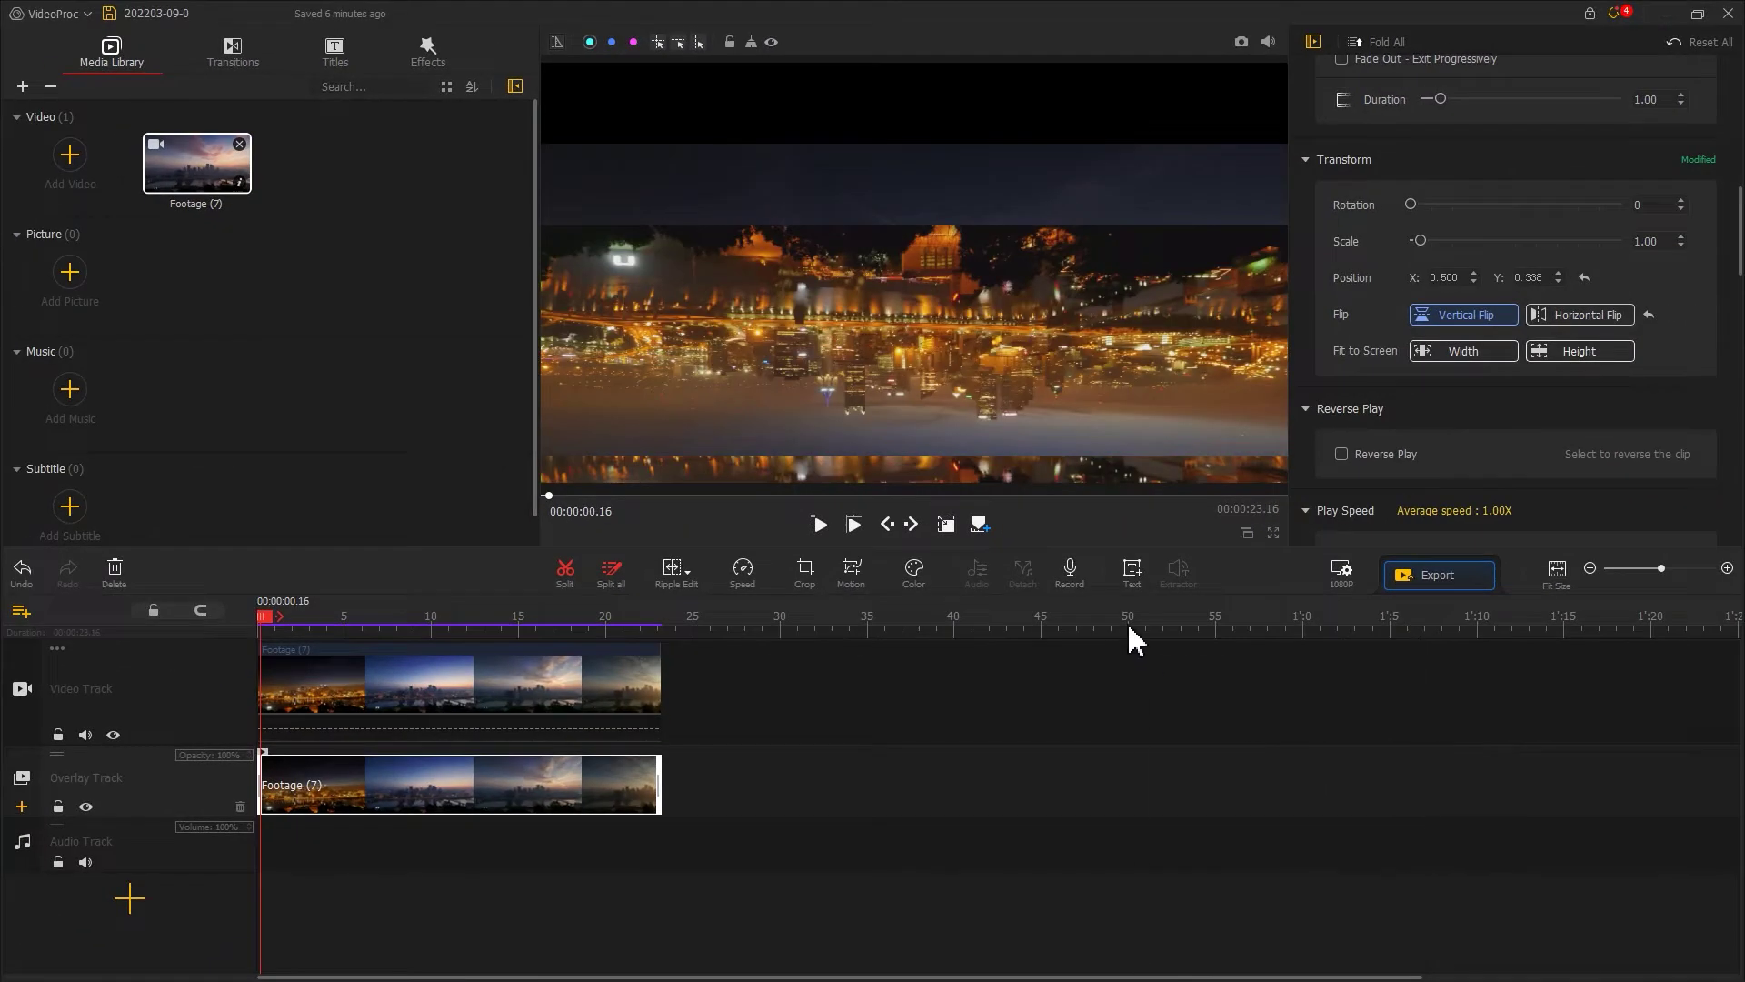
- Raise the flipped overlay to Position Y about 0.76–0.8, mirroring the skyline below
{"action": "left_click_drag", "start_coordinate": [1018, 334], "coordinate": [1004, 126]}
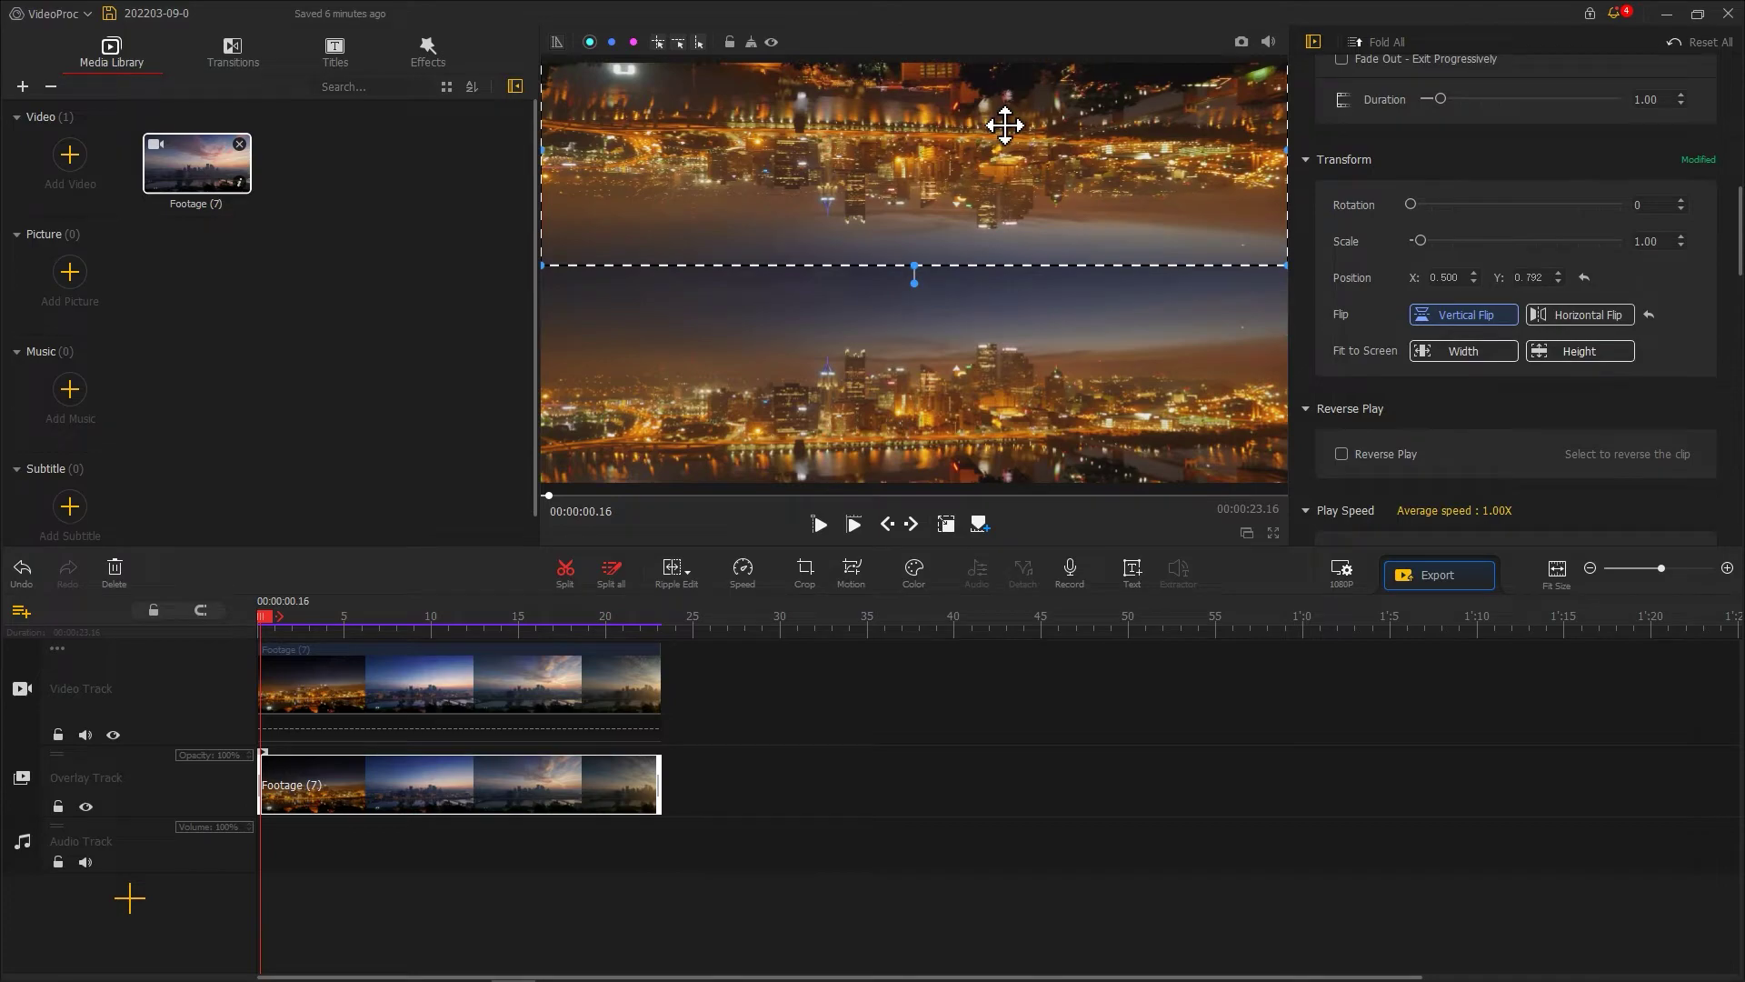
{"action": "left_click_drag", "start_coordinate": [1004, 125], "coordinate": [1007, 121]}
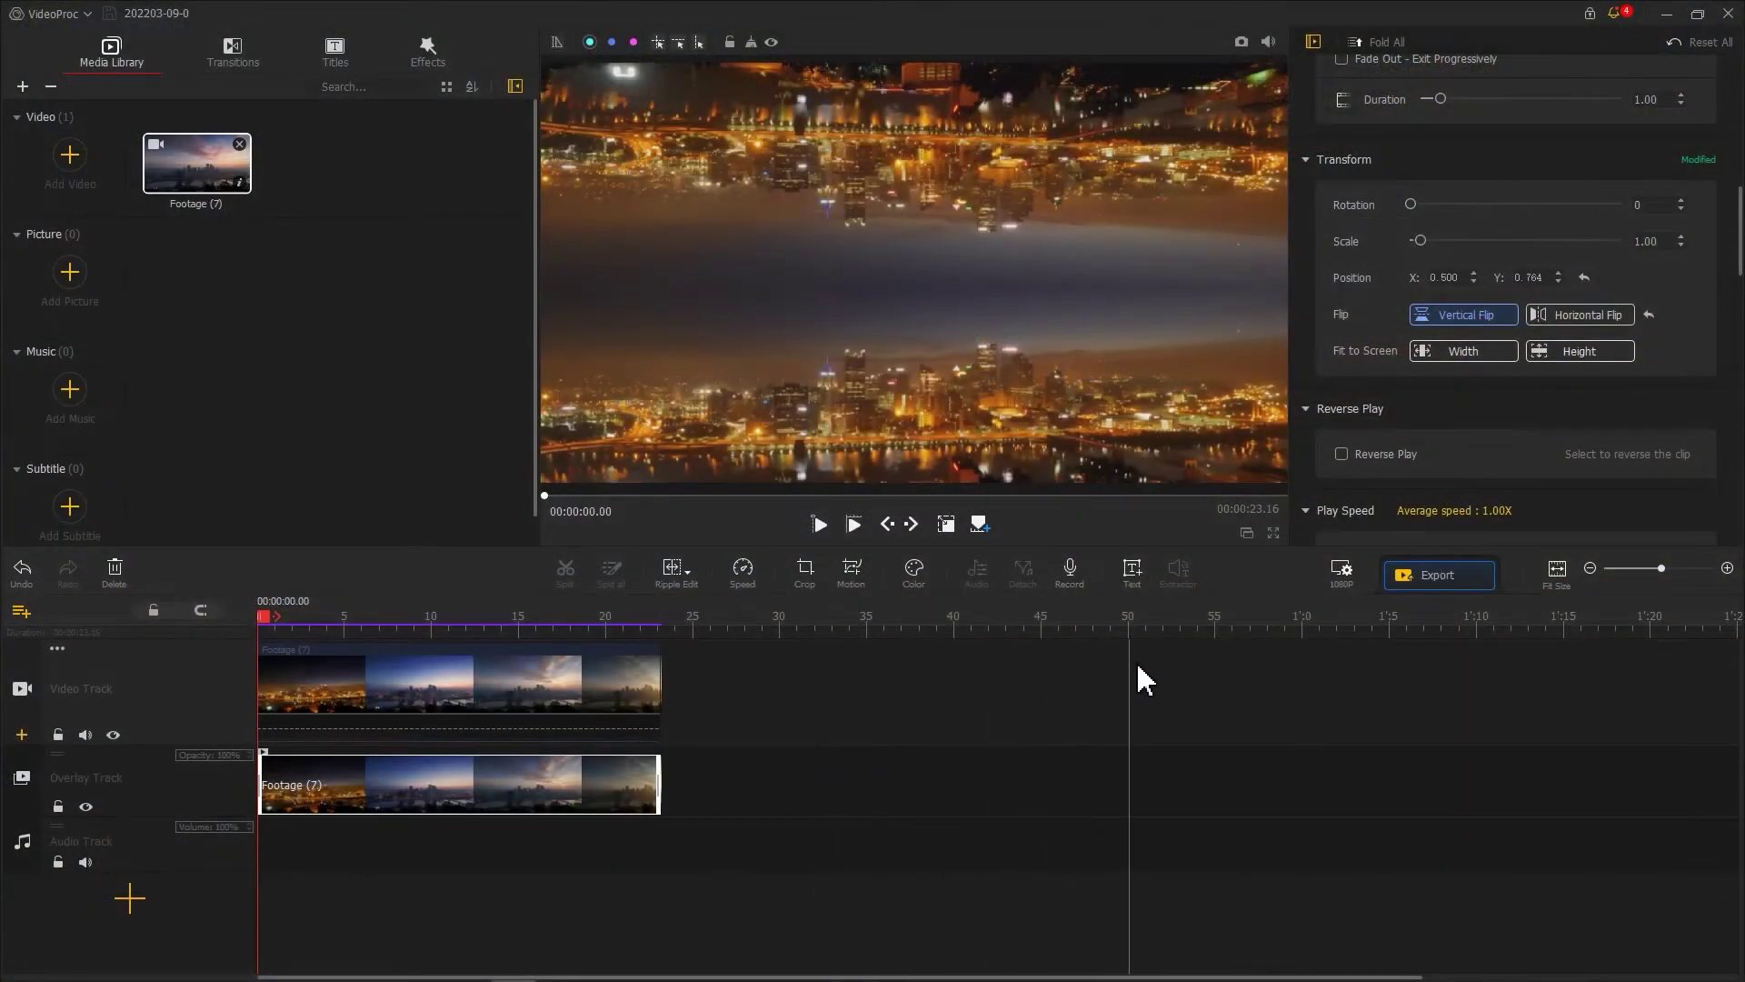
{"action": "left_click", "coordinate": [1435, 587]}
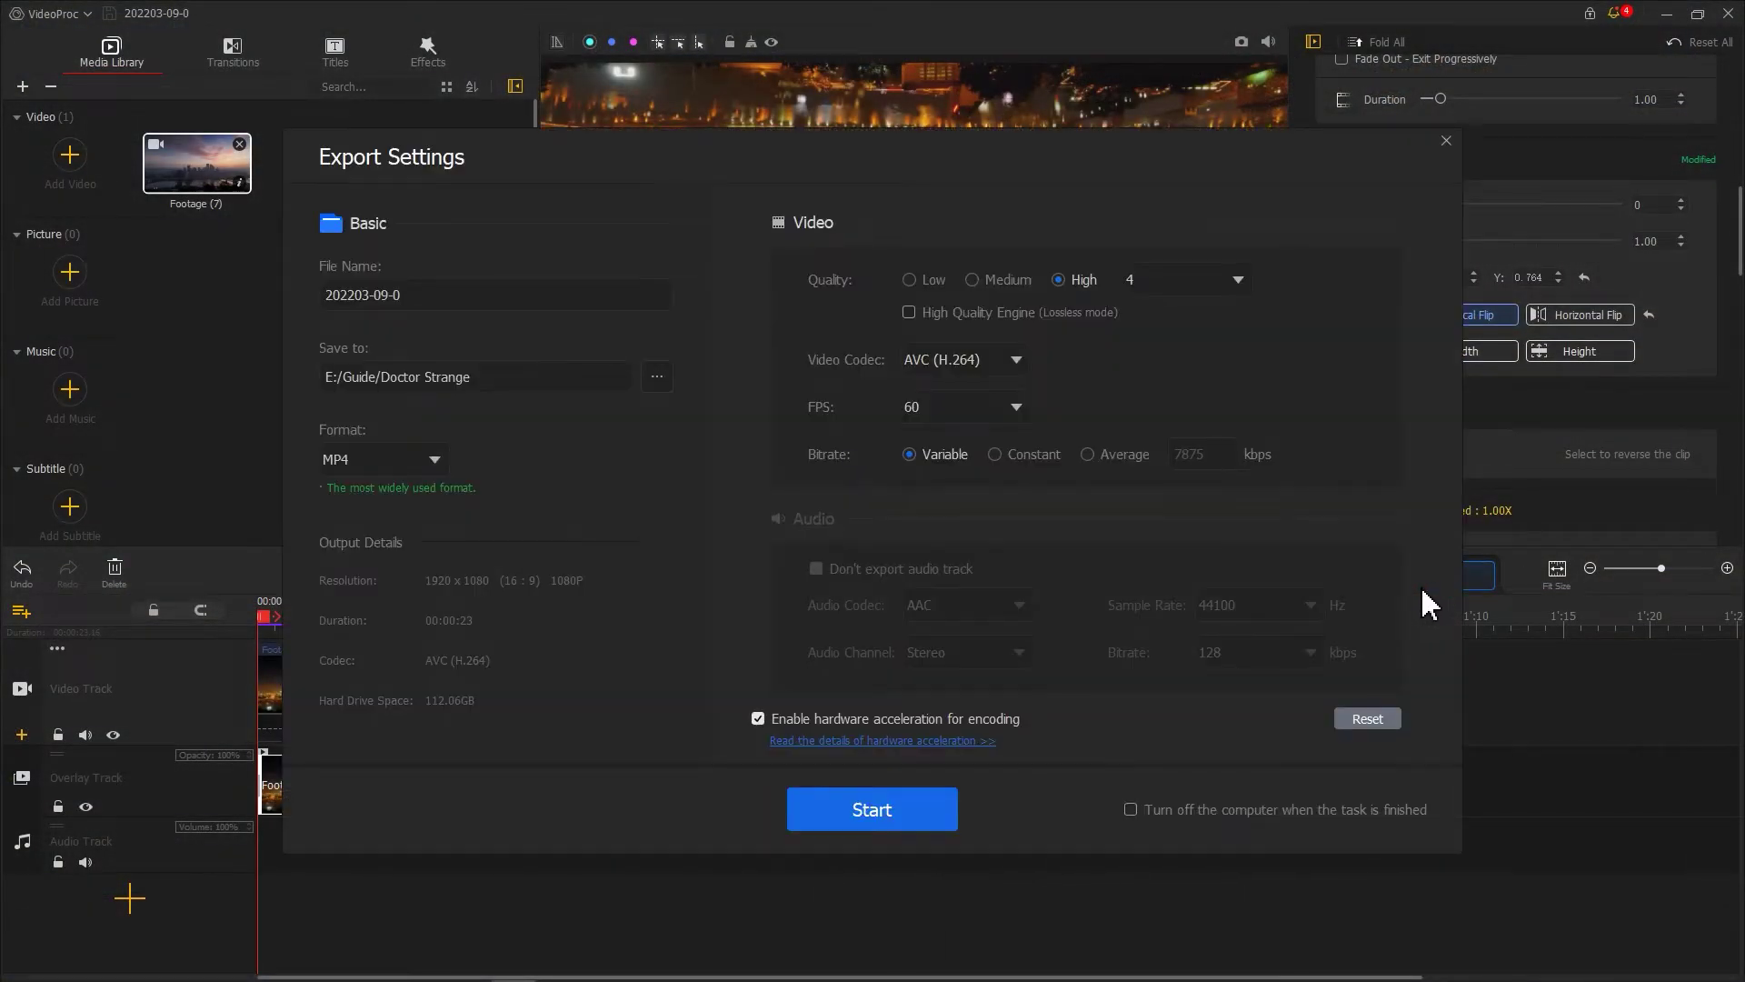
- Export the mirrored skyline video as MP4, then create a new empty project
{"action": "left_click", "coordinate": [868, 811]}
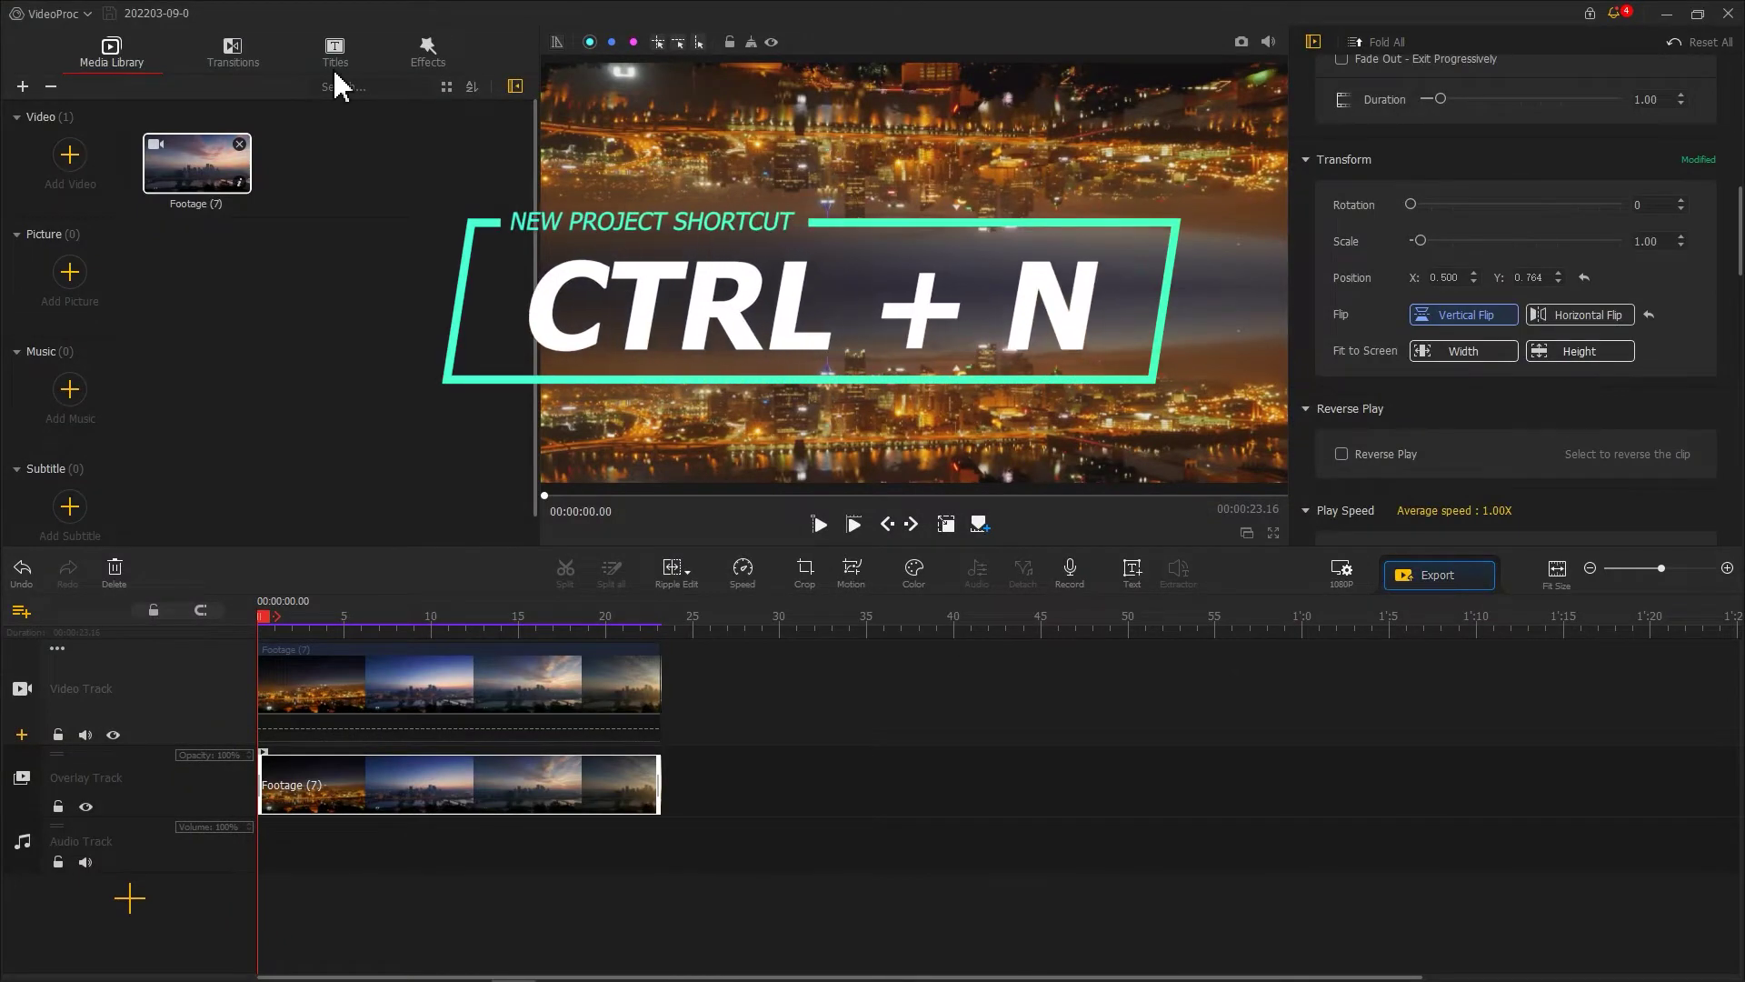
{"action": "left_click", "coordinate": [88, 23]}
{"action": "left_click", "coordinate": [113, 32]}
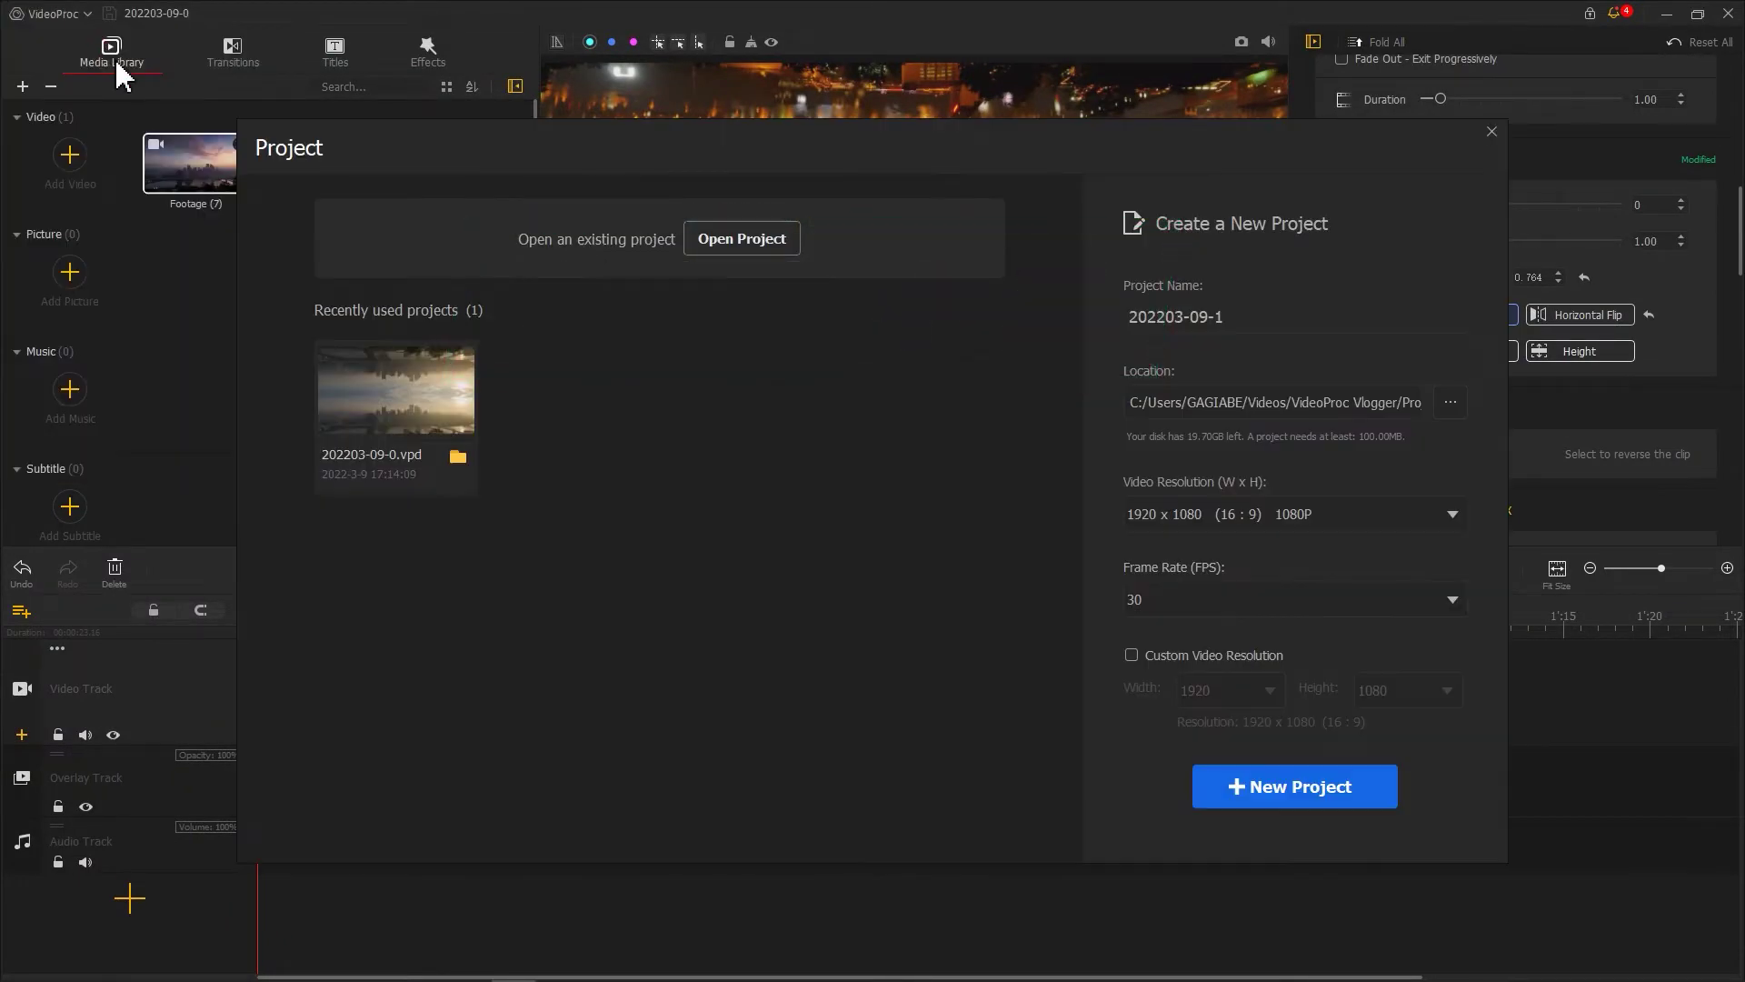
{"action": "left_click", "coordinate": [1309, 800]}
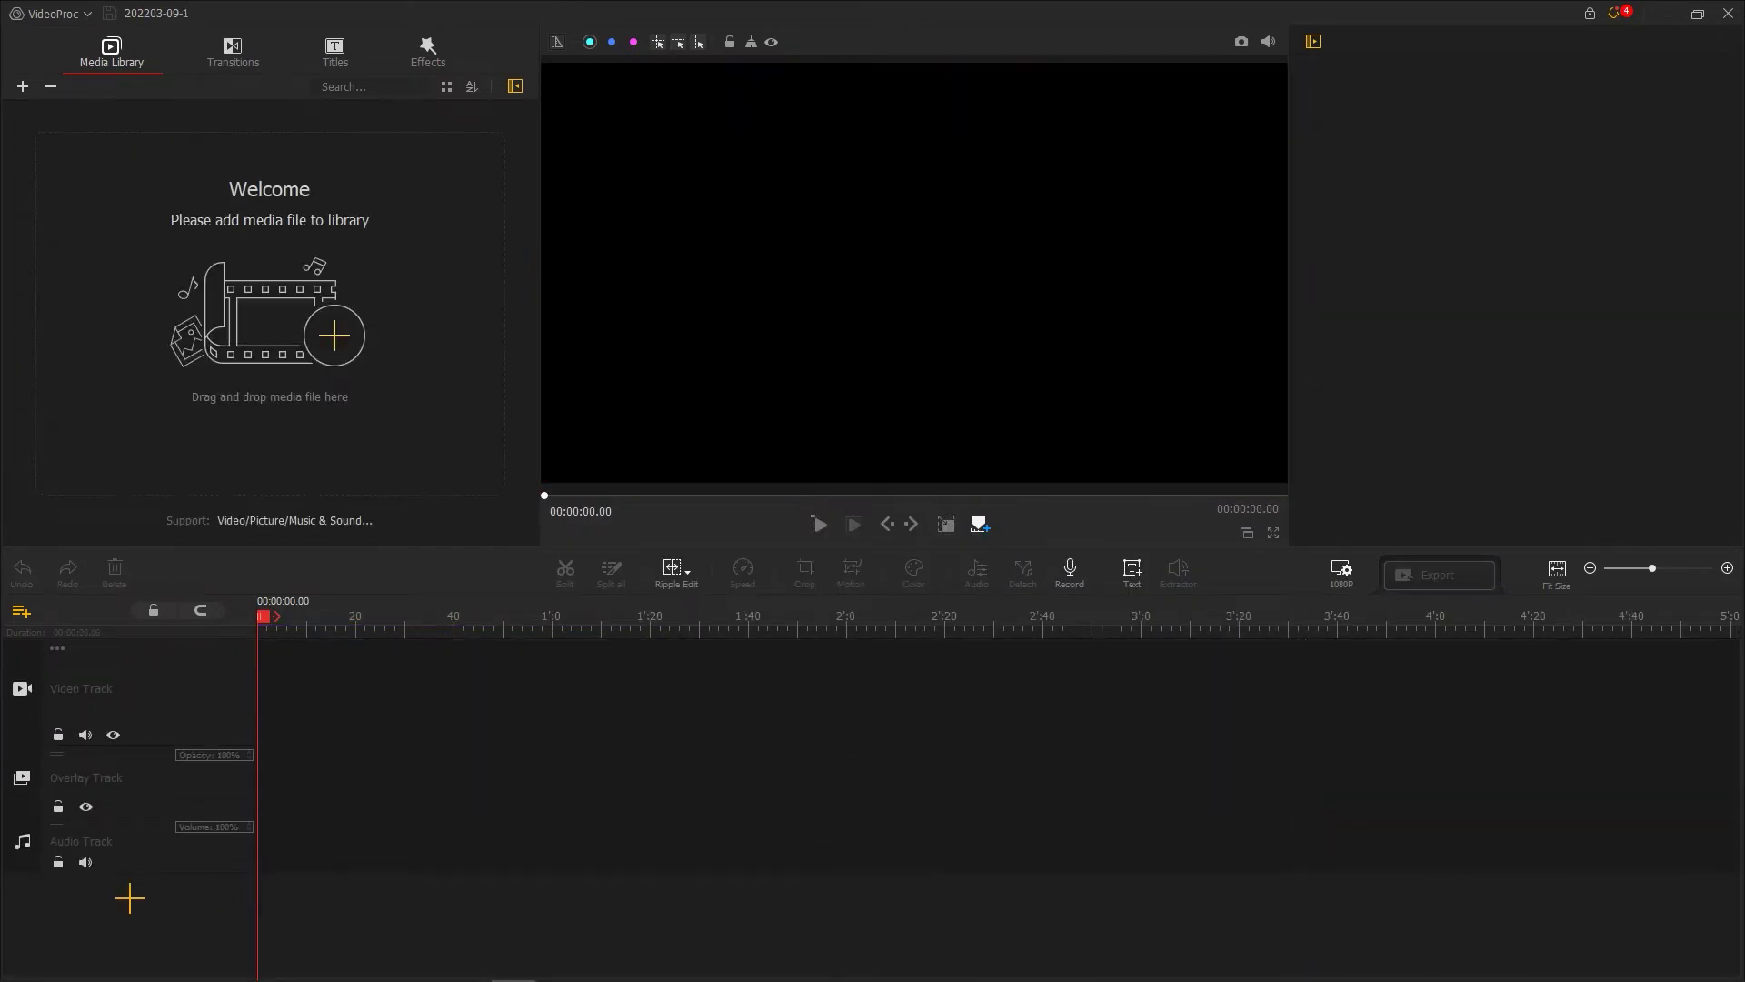
{"action": "left_click_drag", "start_coordinate": [1395, 9], "coordinate": [597, 253]}
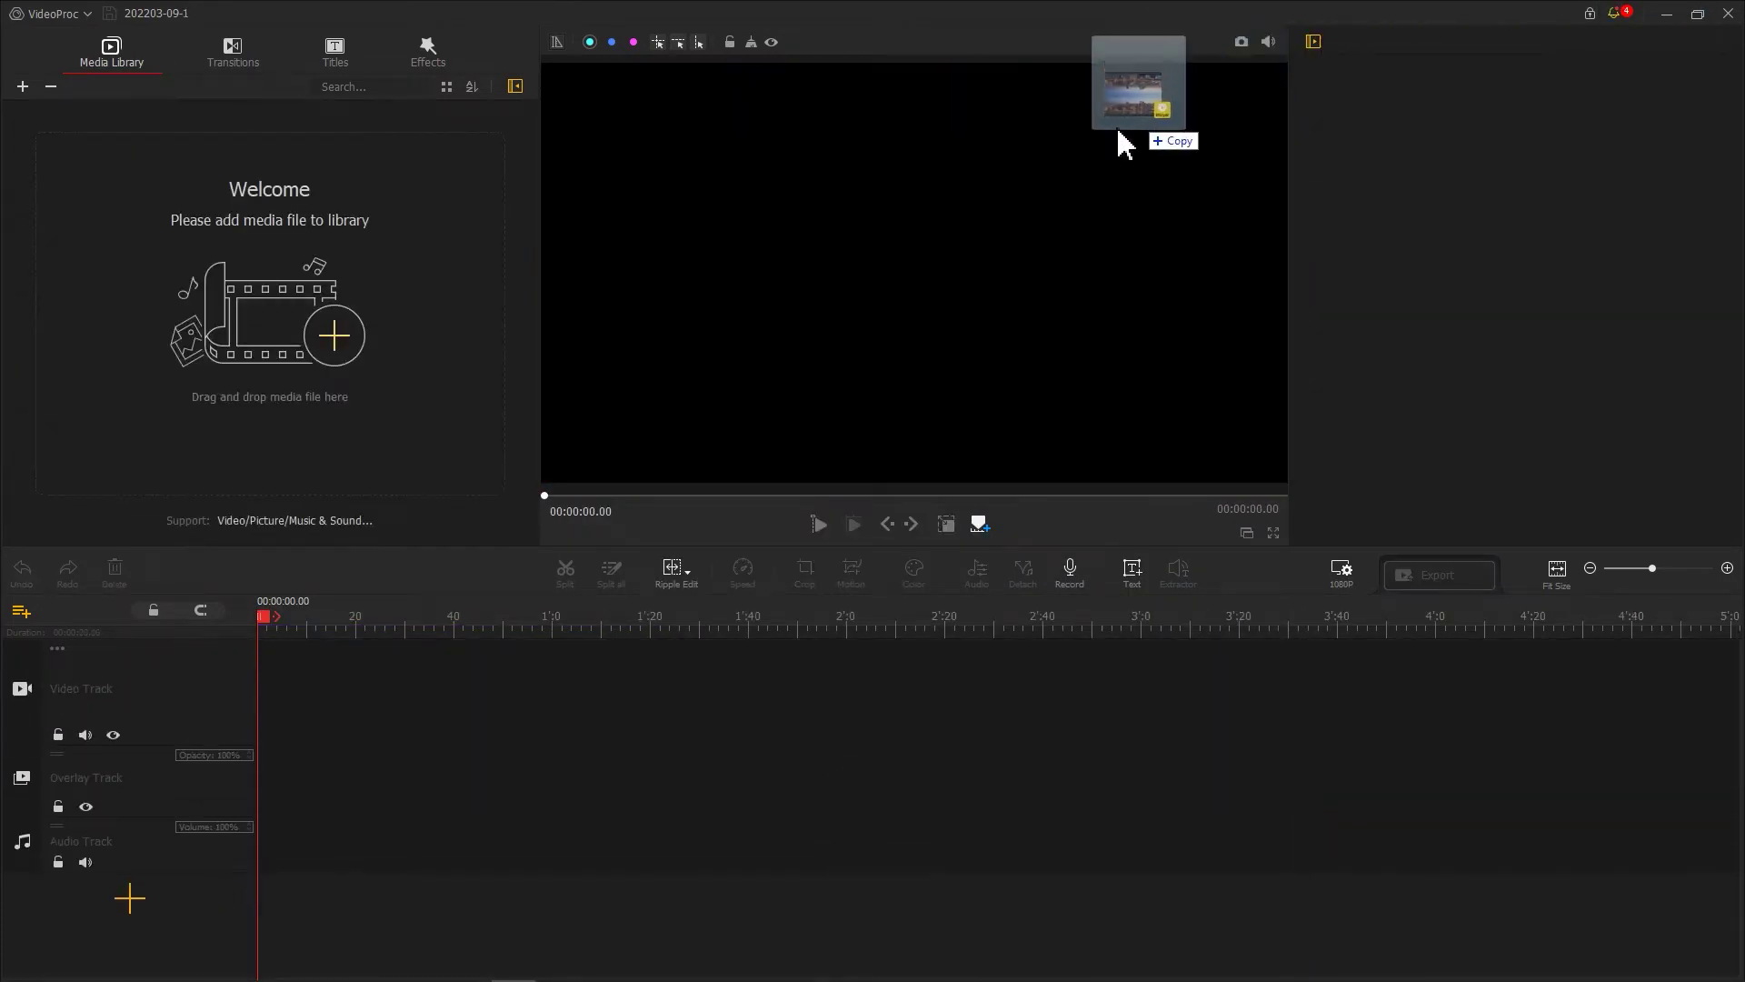
{"action": "left_click_drag", "start_coordinate": [424, 295], "coordinate": [428, 316]}
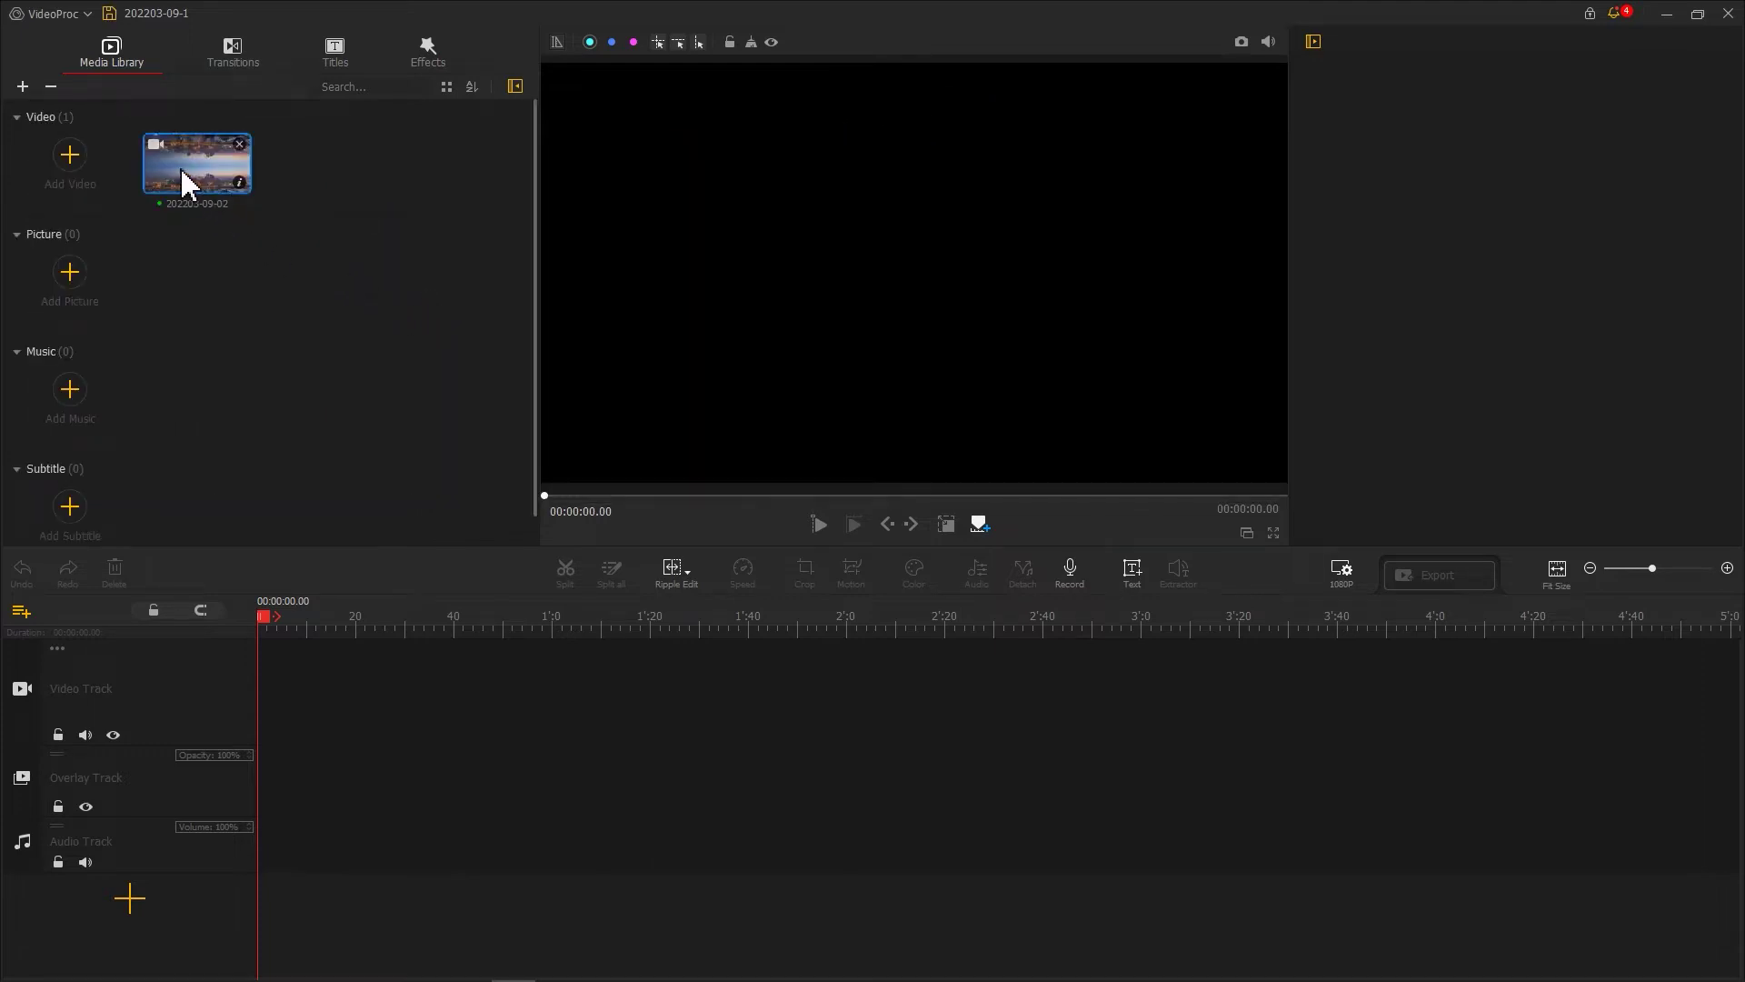
{"action": "left_click_drag", "start_coordinate": [183, 172], "coordinate": [273, 673]}
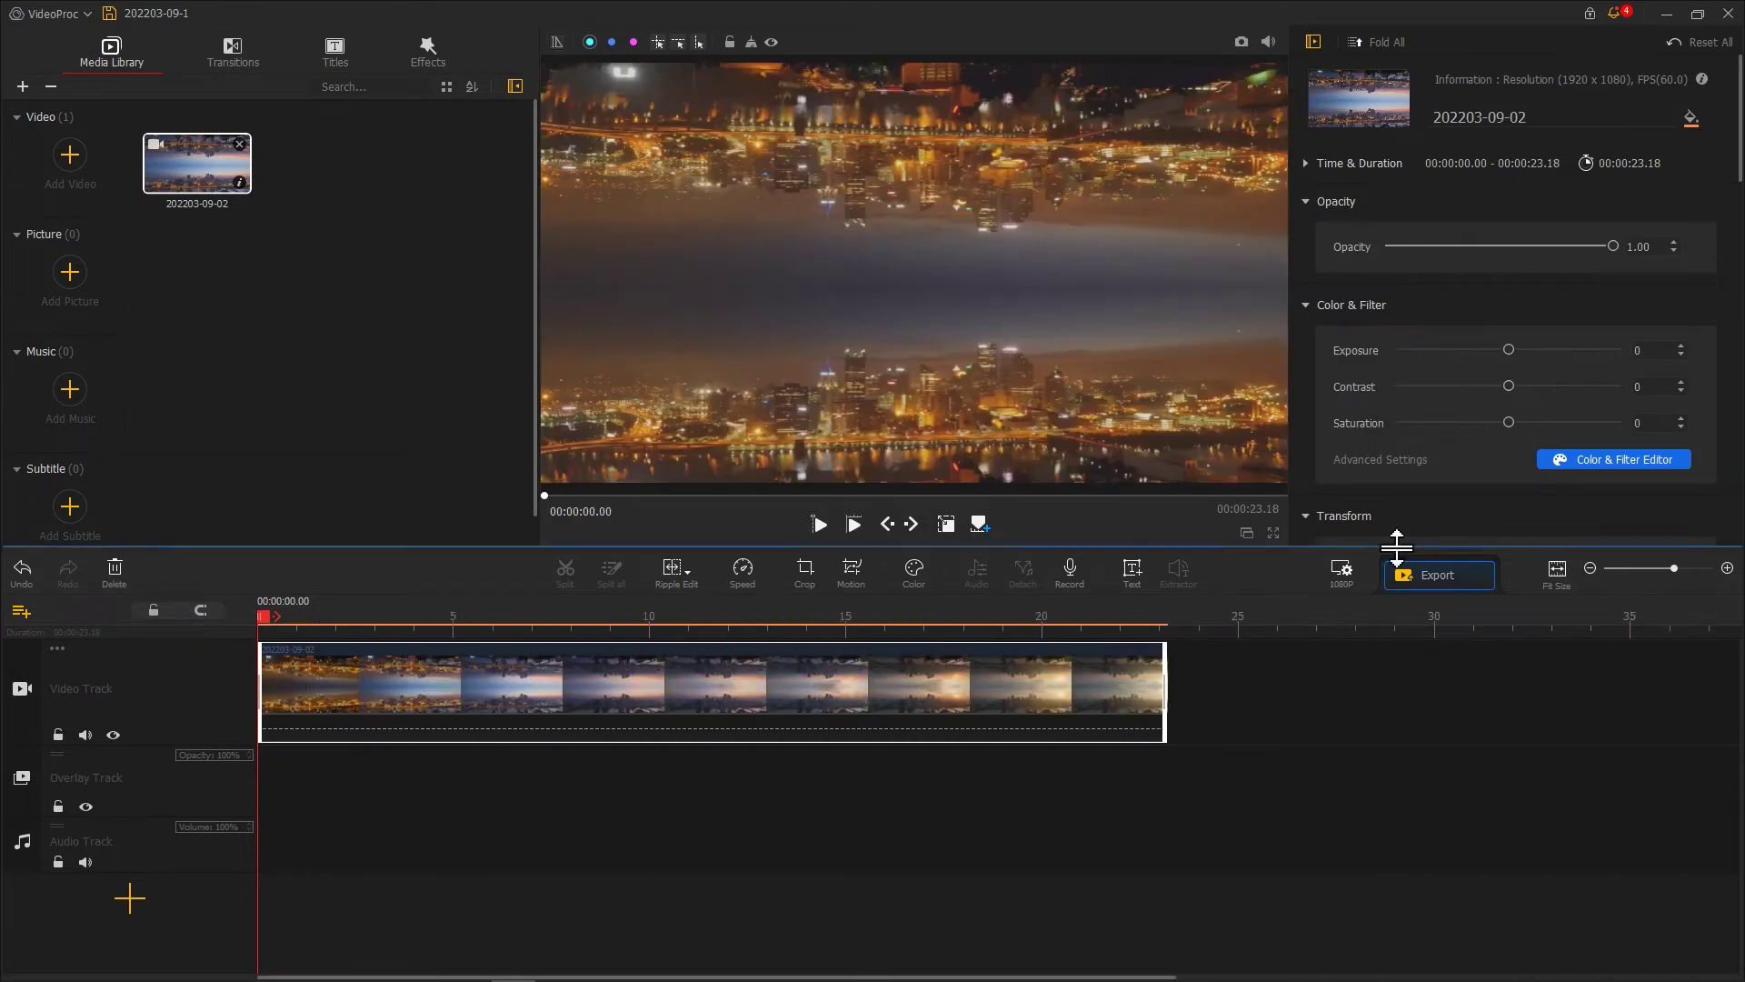
- Apply the Zoom Out preset with an enlarged start frame tilted -10°, ending at 10.93 s
{"action": "left_click", "coordinate": [855, 575]}
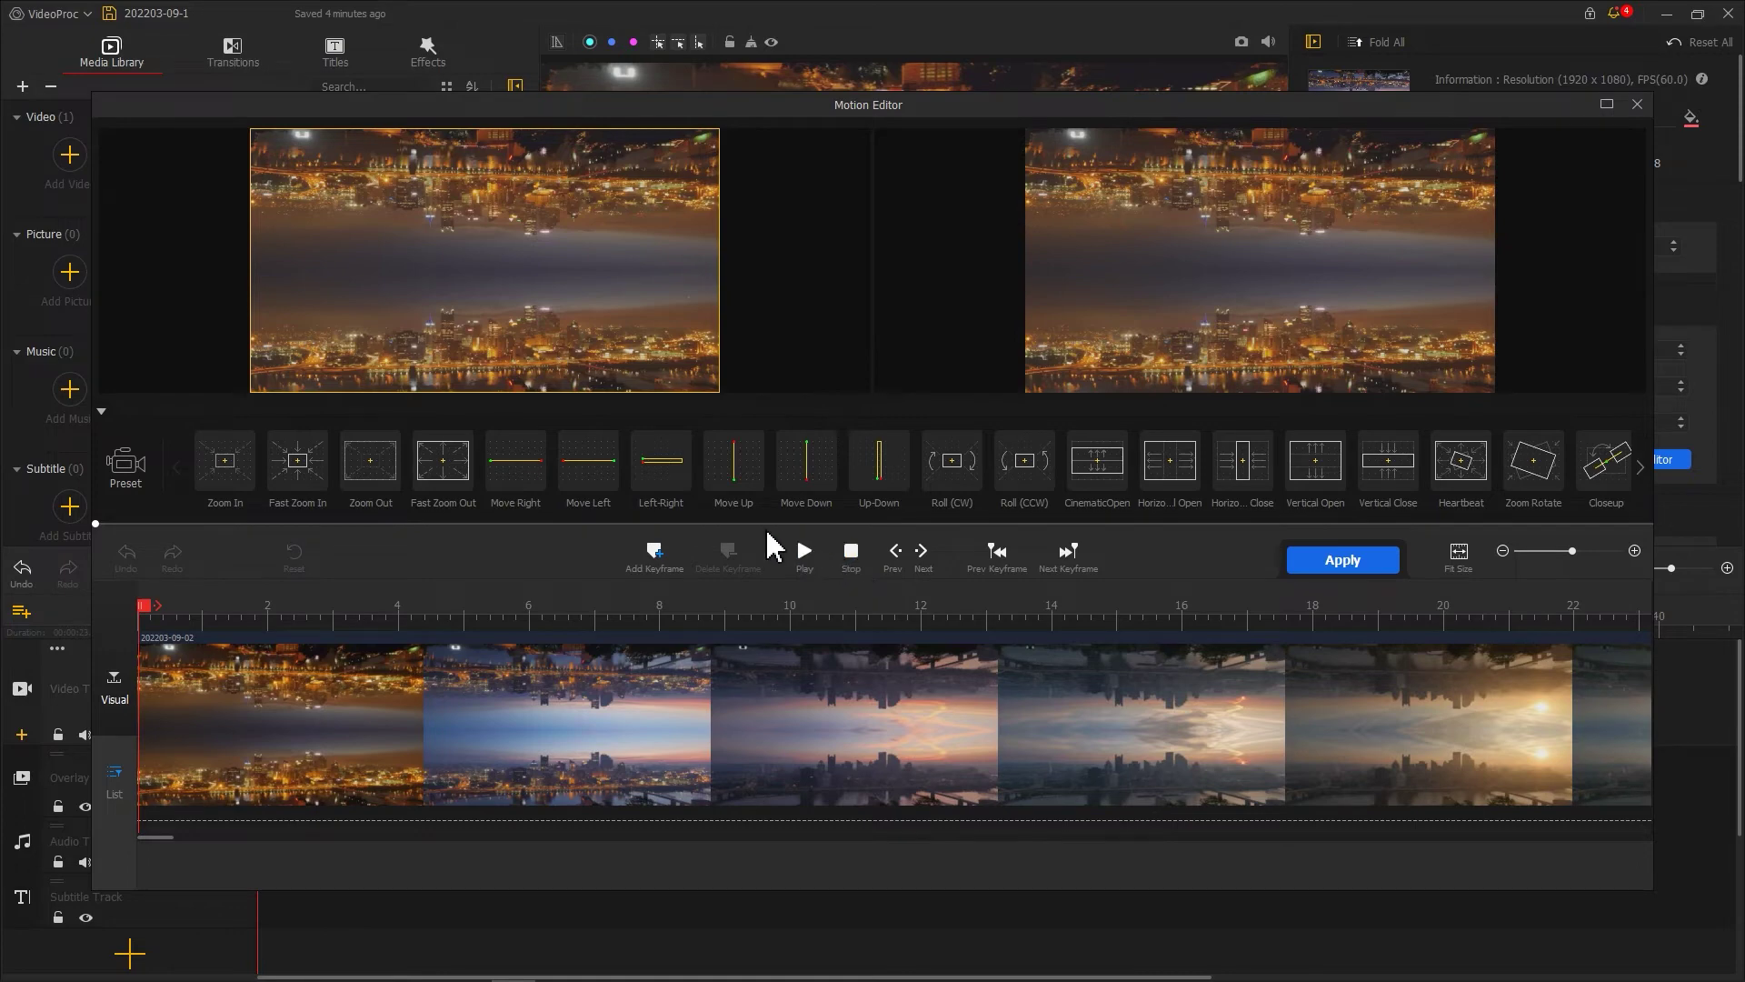
{"action": "mouse_move", "coordinate": [369, 461]}
{"action": "left_click", "coordinate": [381, 486]}
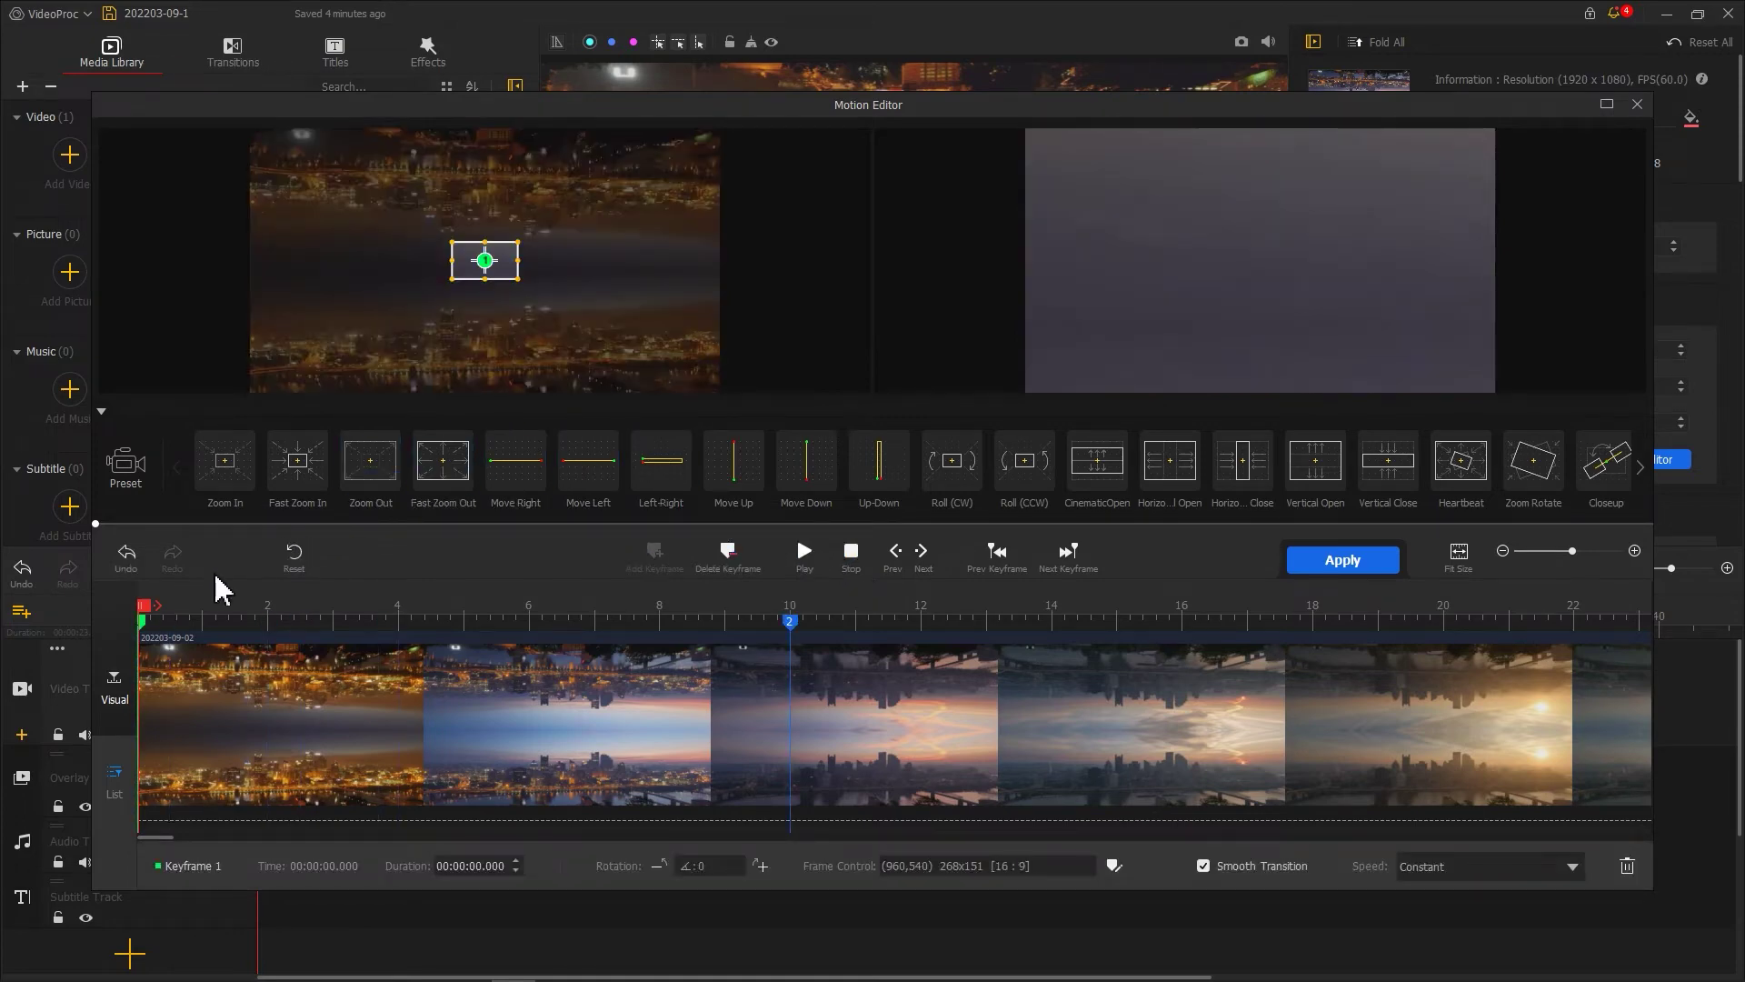
{"action": "left_click_drag", "start_coordinate": [451, 279], "coordinate": [372, 341]}
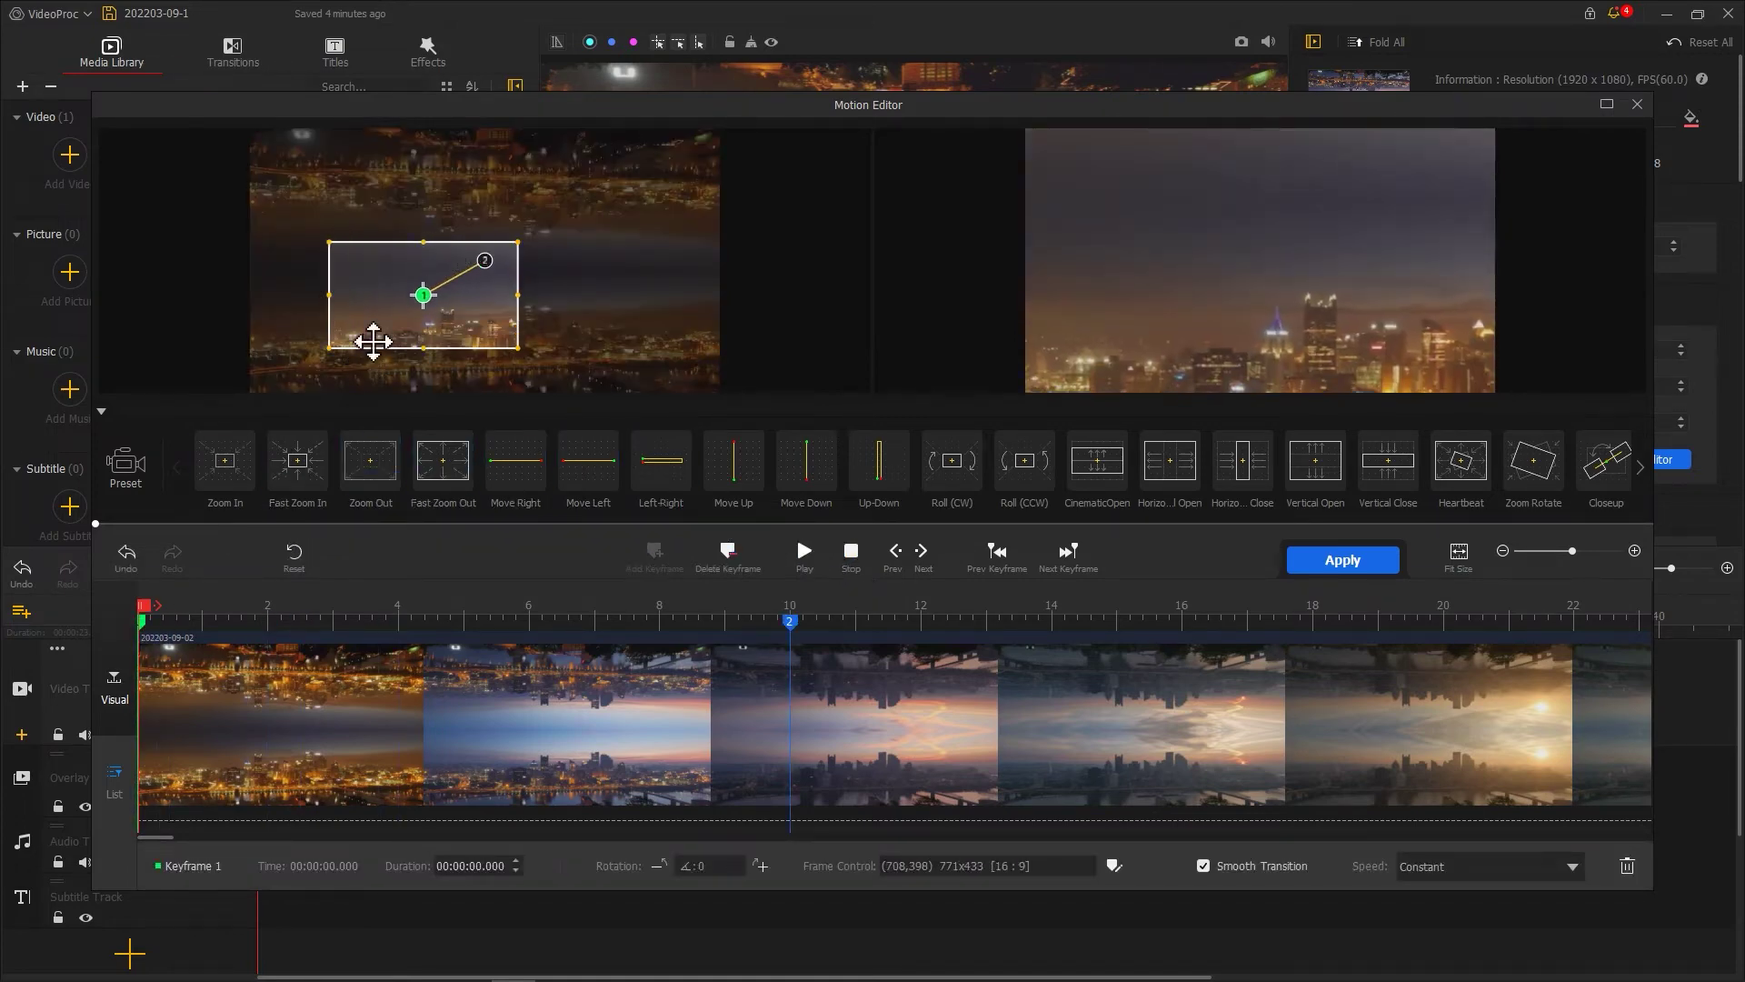
{"action": "left_click_drag", "start_coordinate": [524, 244], "coordinate": [615, 169]}
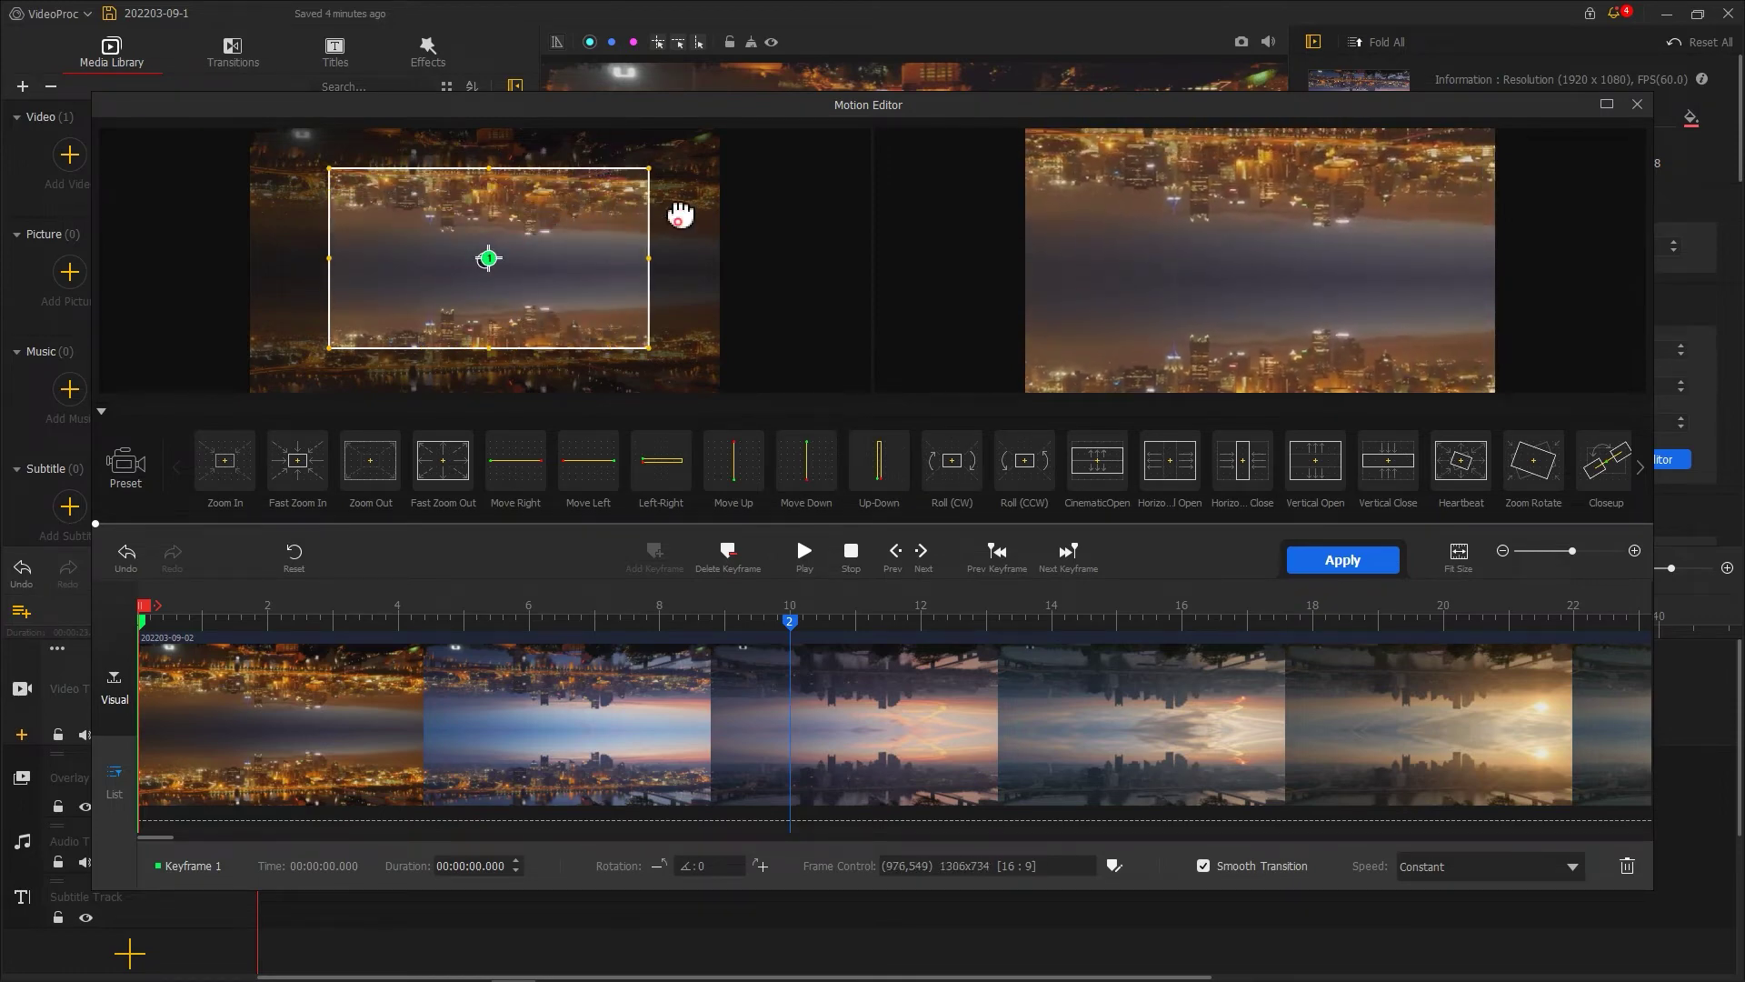
{"action": "left_click_drag", "start_coordinate": [680, 216], "coordinate": [682, 191]}
{"action": "left_click_drag", "start_coordinate": [791, 622], "coordinate": [852, 622]}
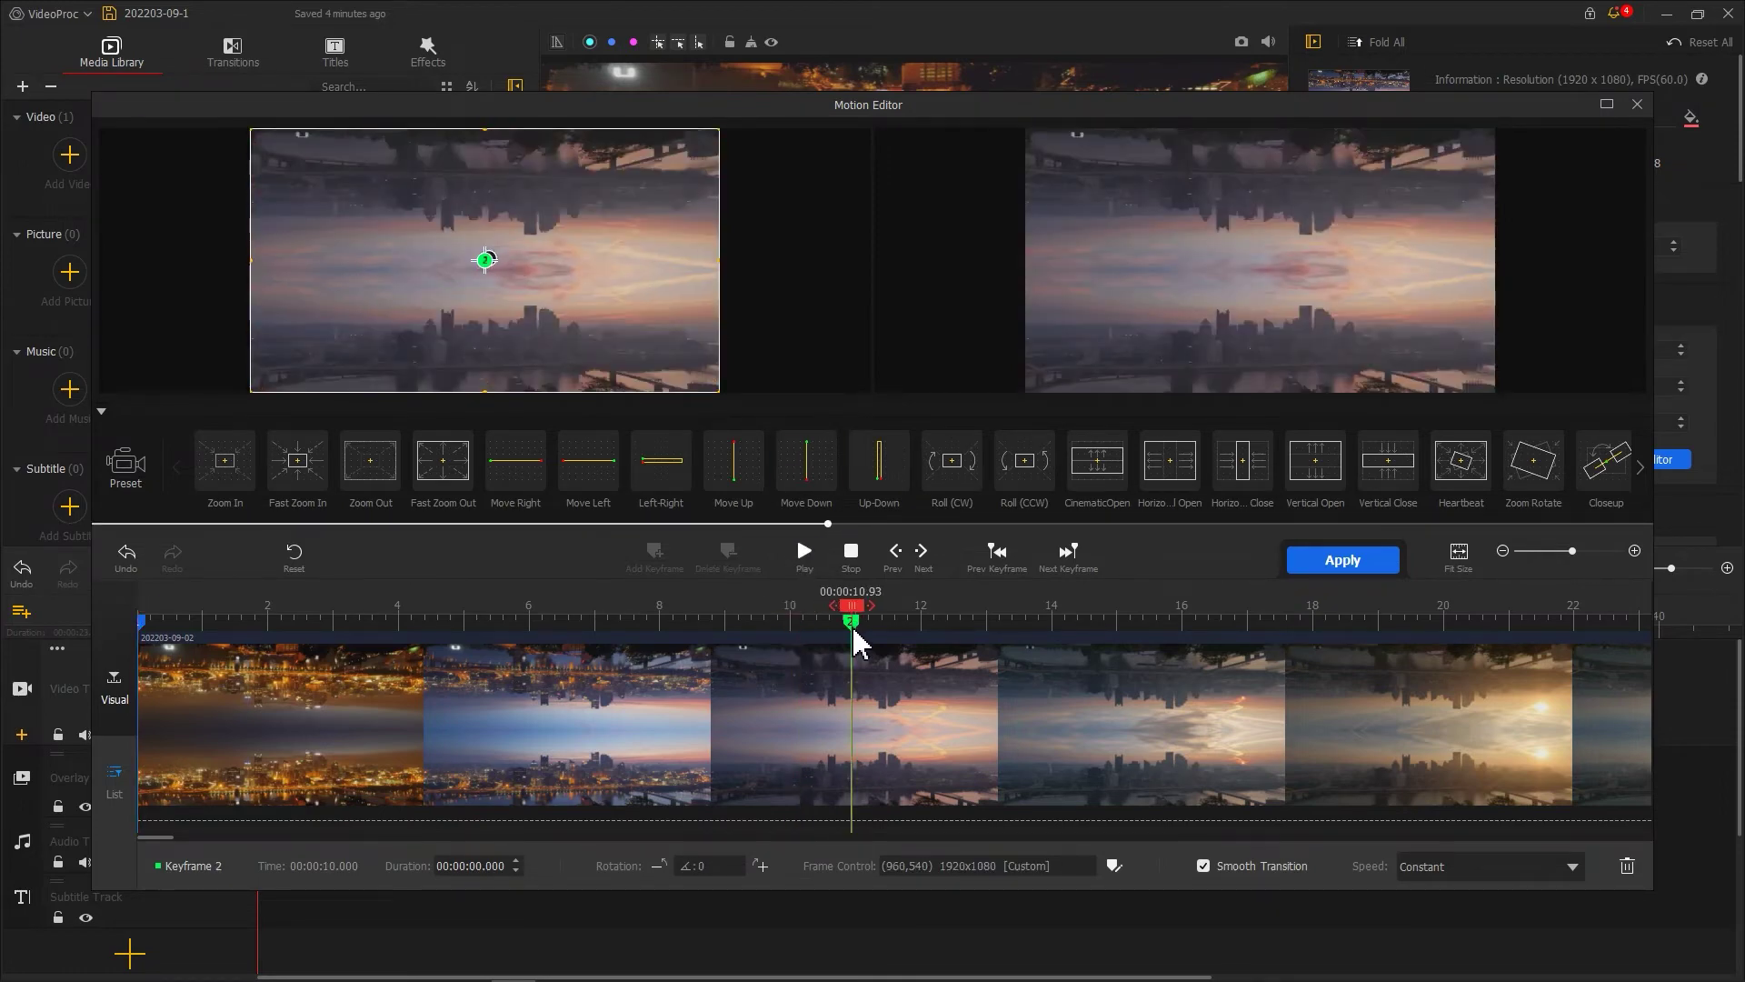
- Ease the motion with Smooth Speed Up 1 and apply it
{"action": "left_click", "coordinate": [1573, 866]}
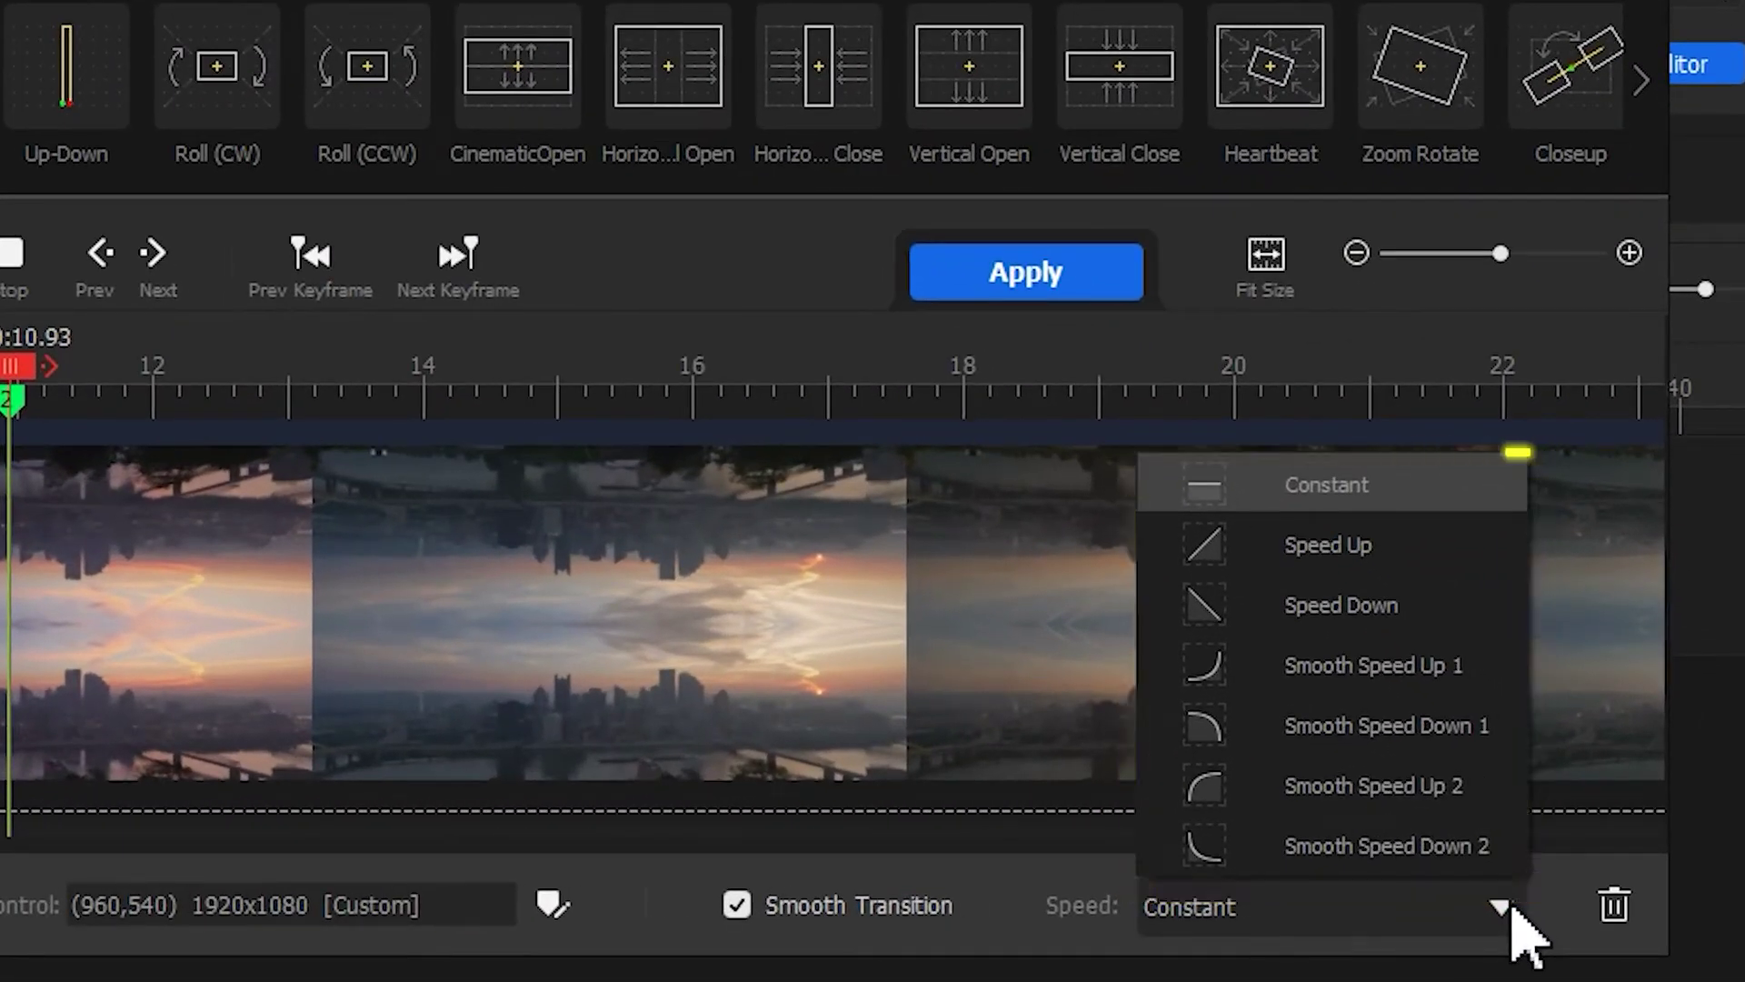
{"action": "left_click", "coordinate": [1458, 678]}
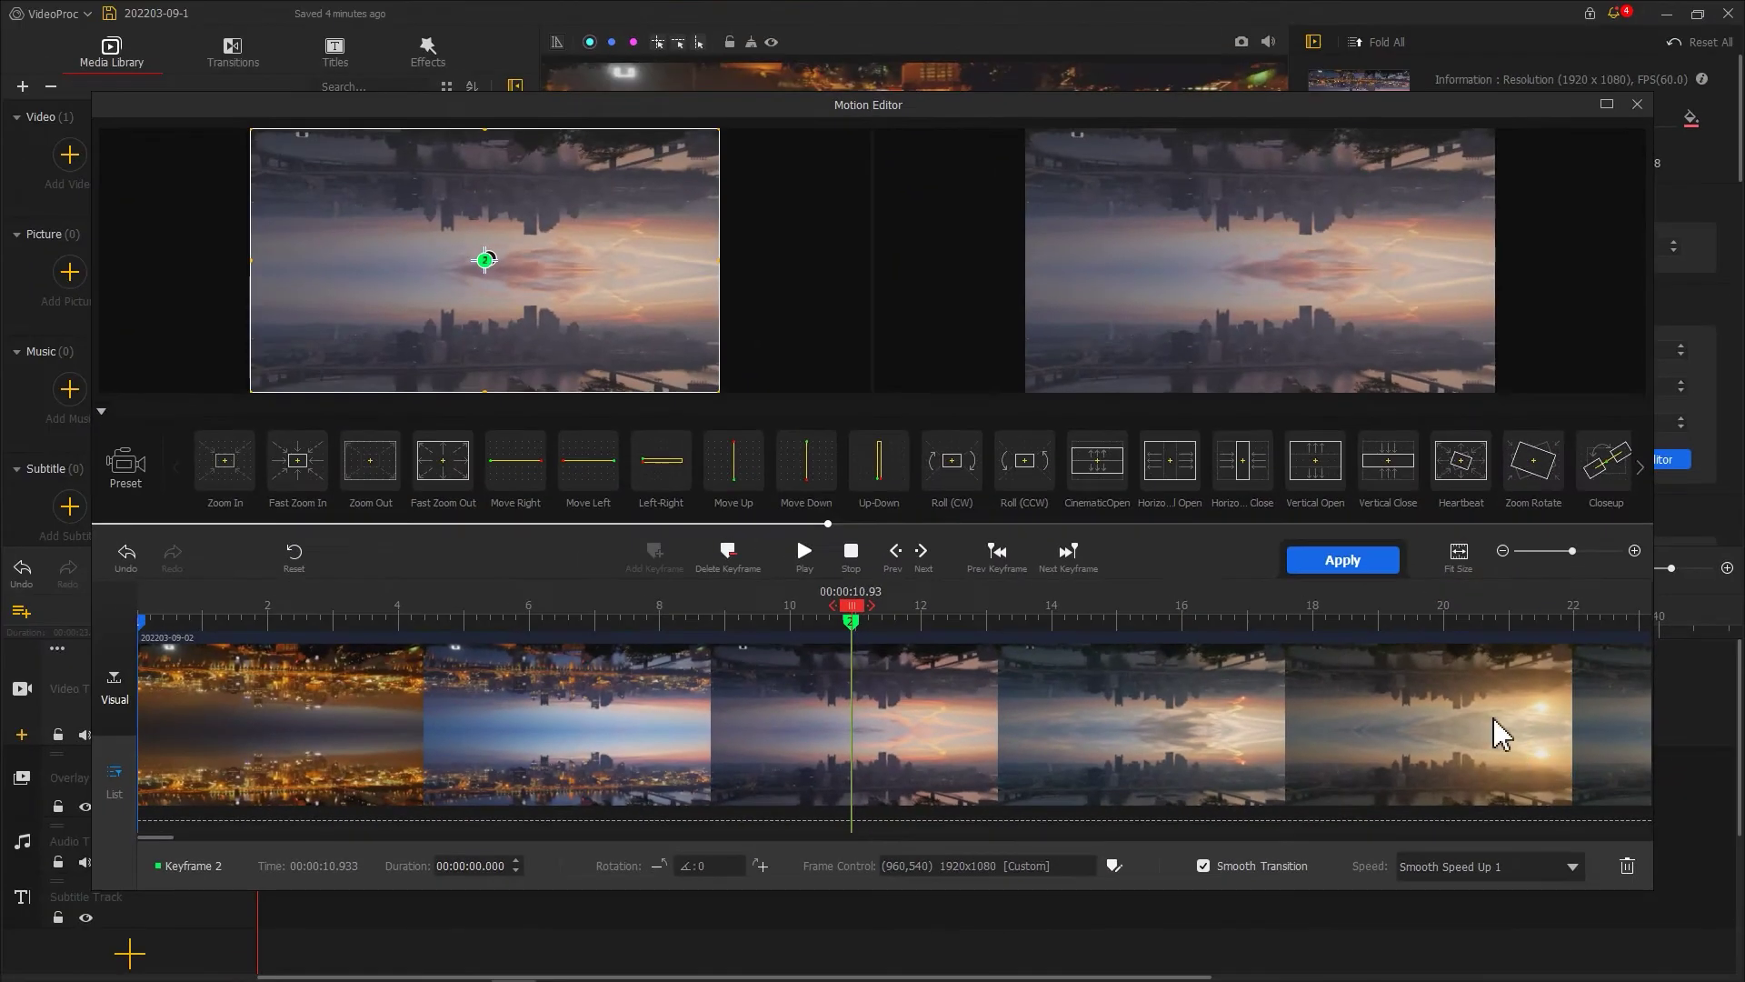
{"action": "left_click", "coordinate": [1367, 569]}
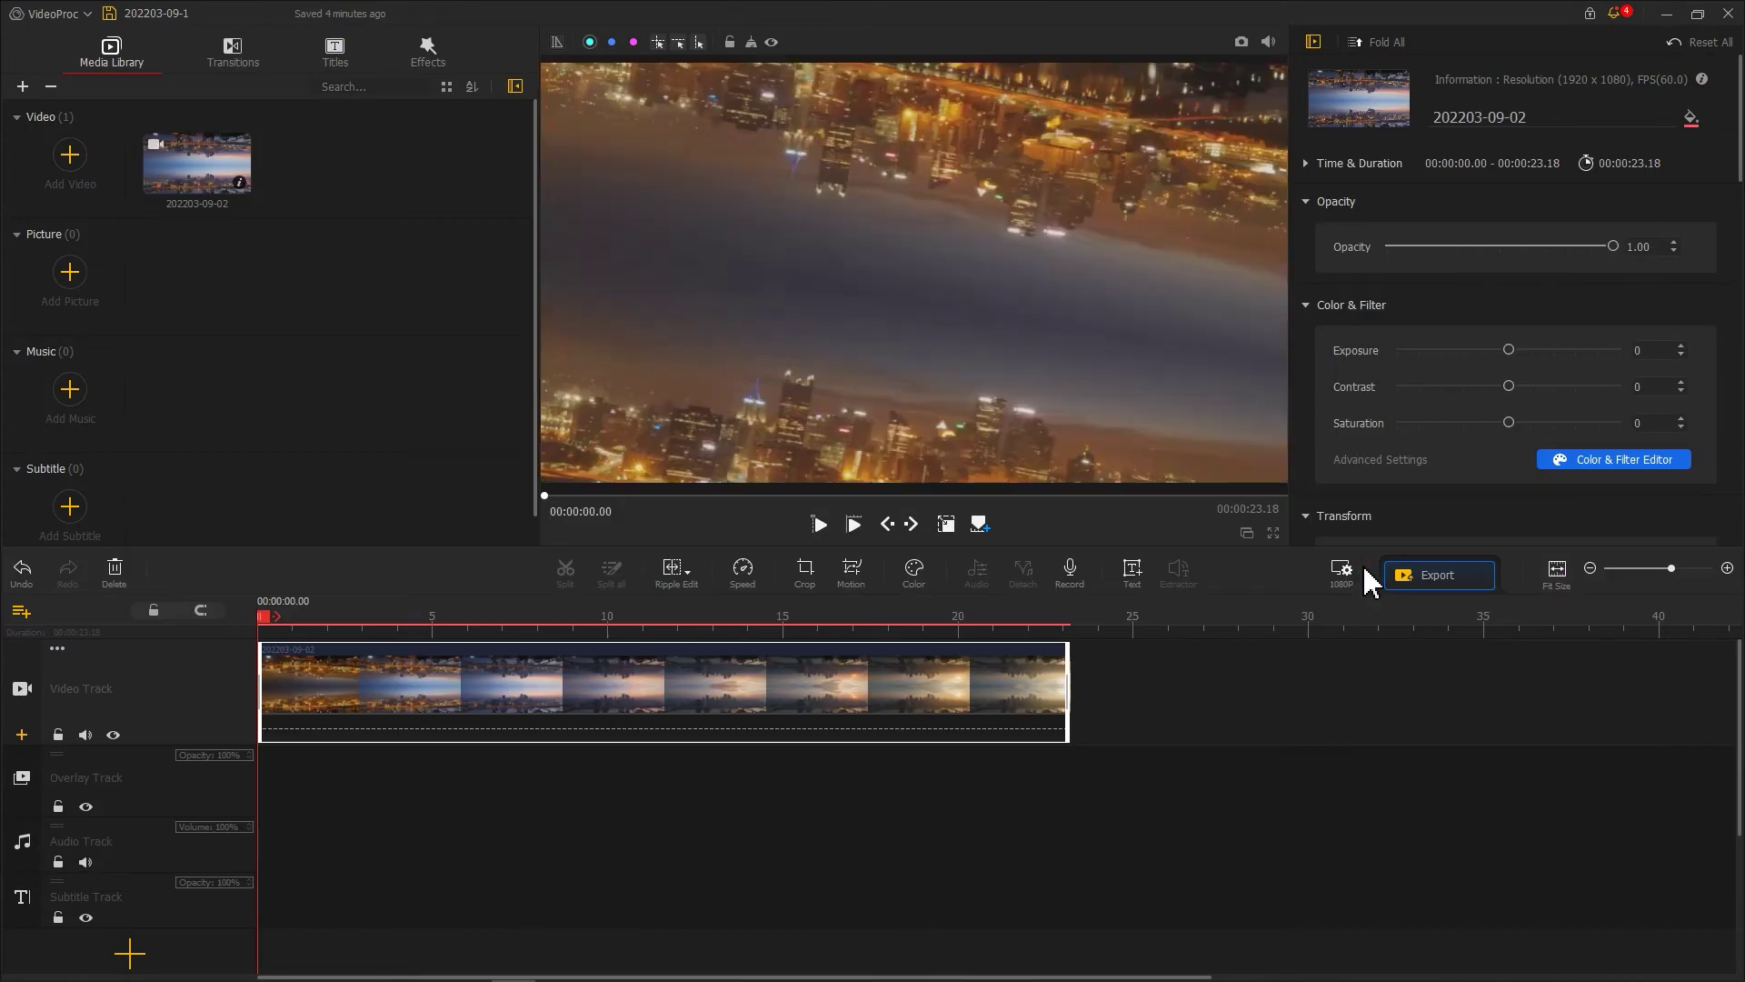
{"action": "key", "text": "space"}
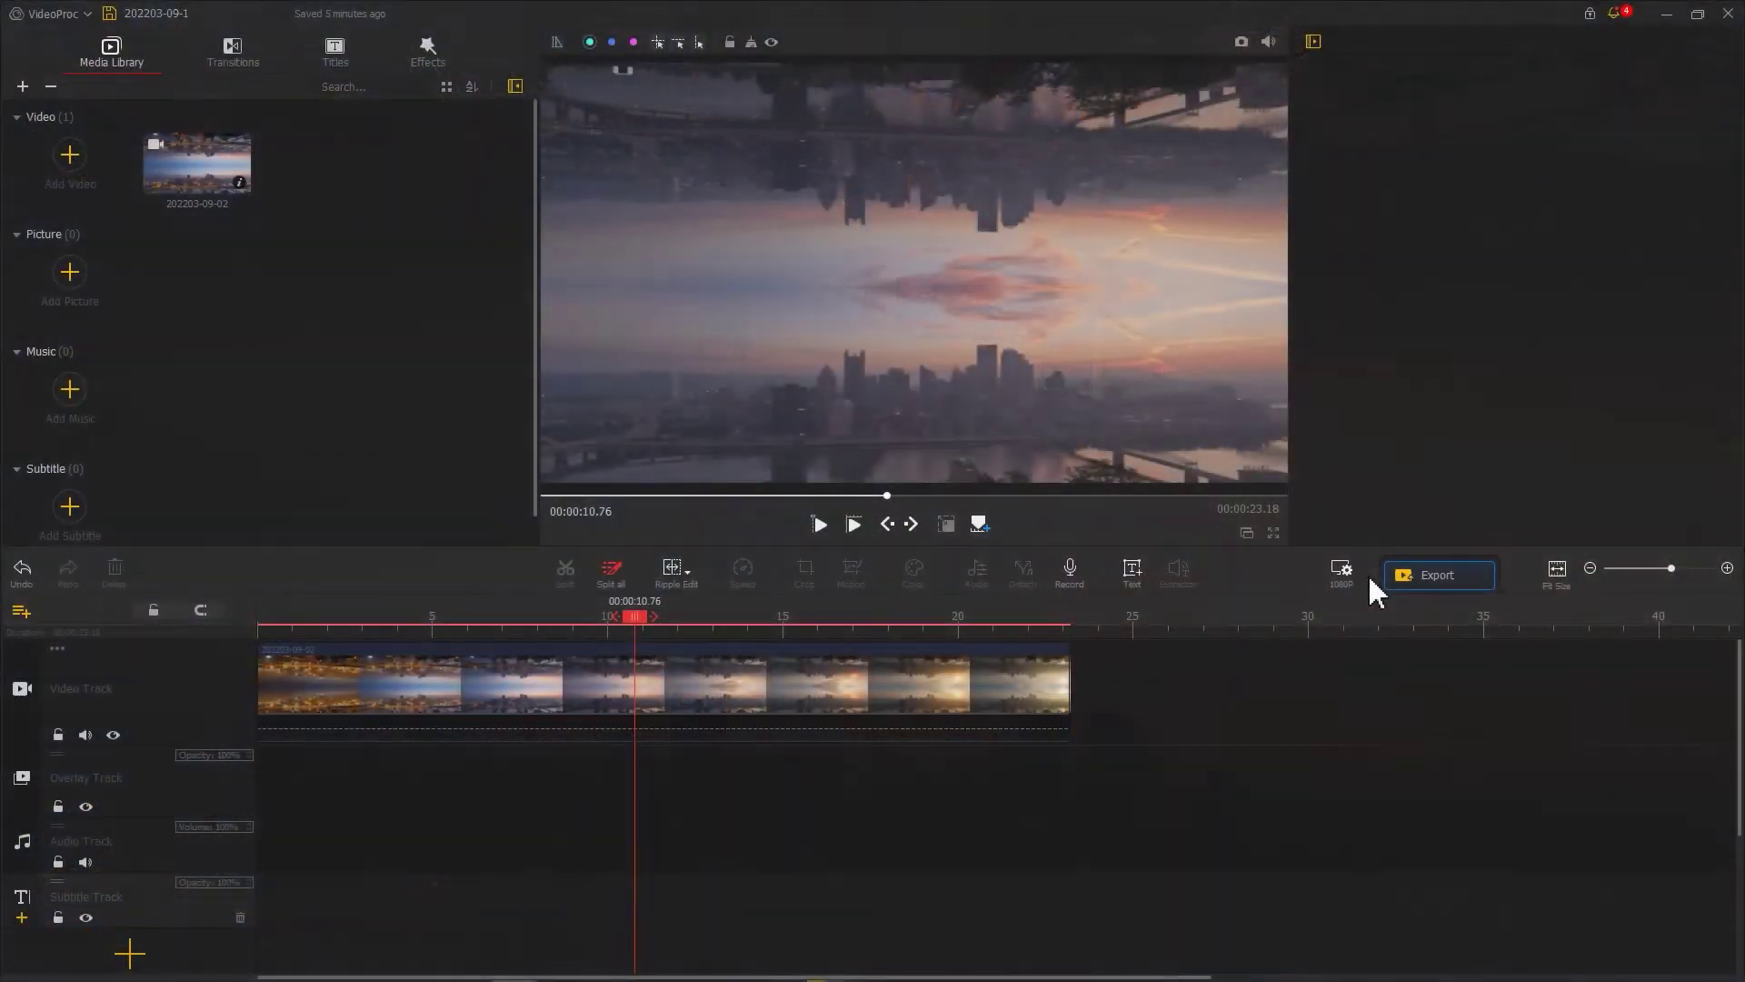
- Place the Title 2 template on the subtitle track, spanning from about 1.66 s to the video's end
{"action": "left_click", "coordinate": [336, 53]}
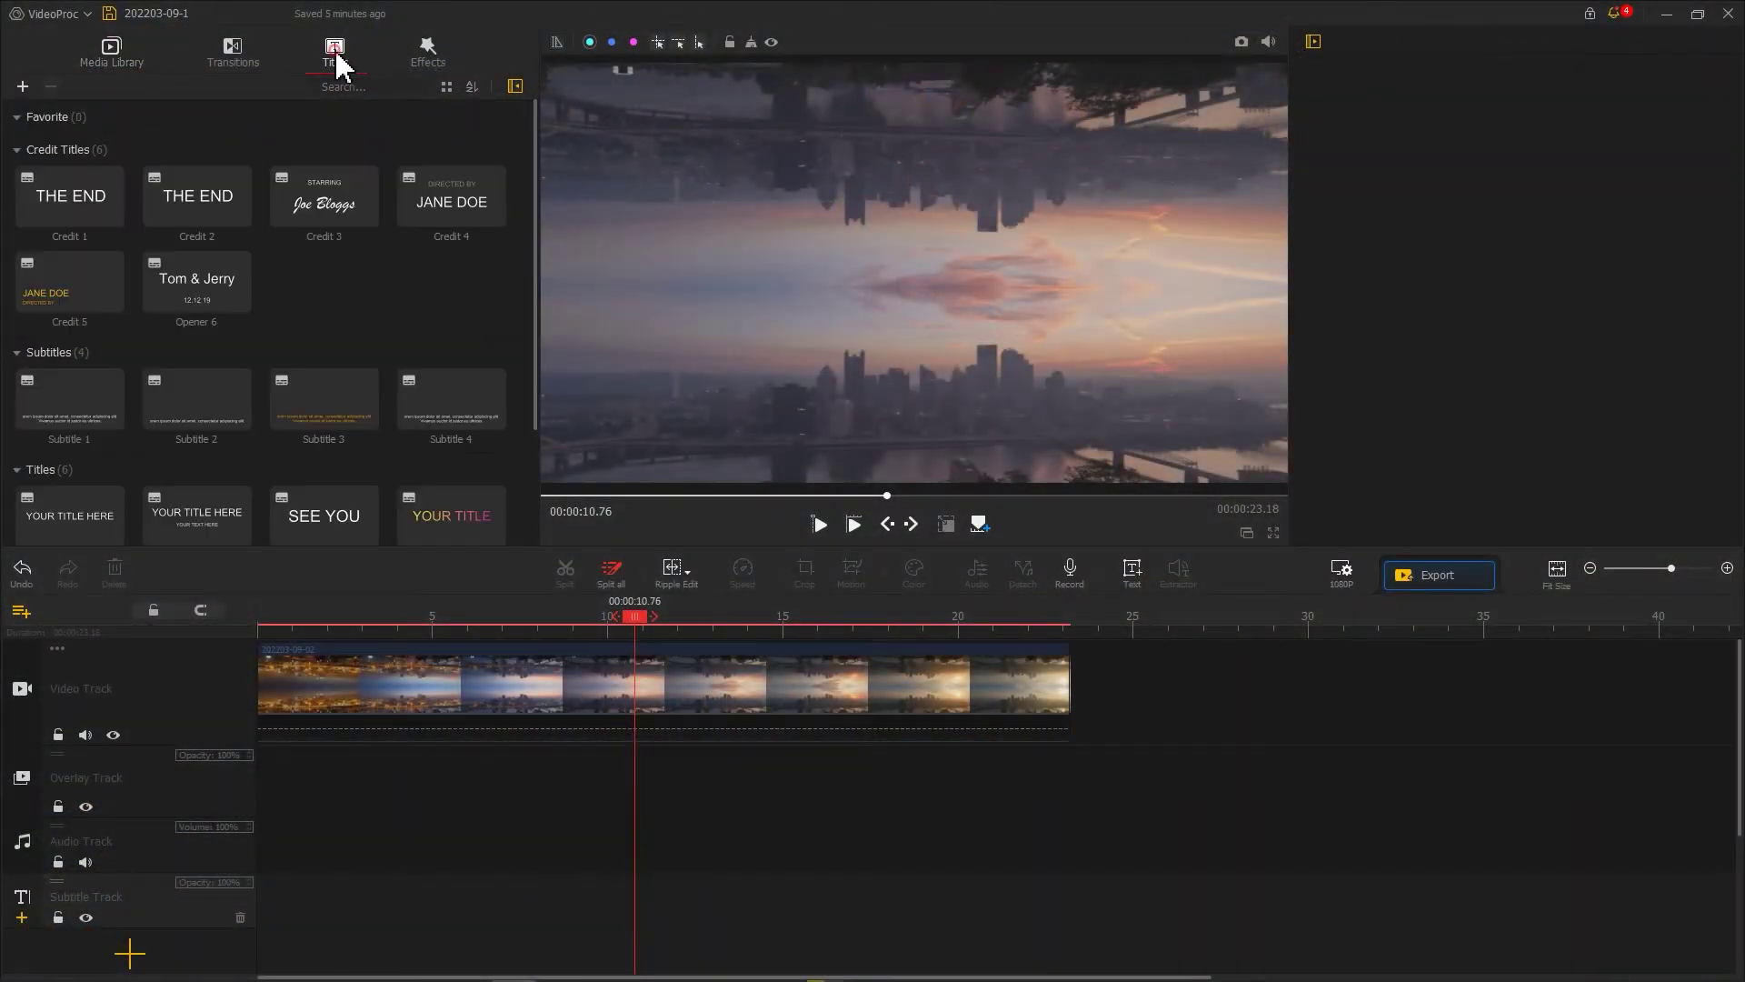
{"action": "scroll", "coordinate": [314, 291], "scroll_direction": "down", "scroll_amount": 1}
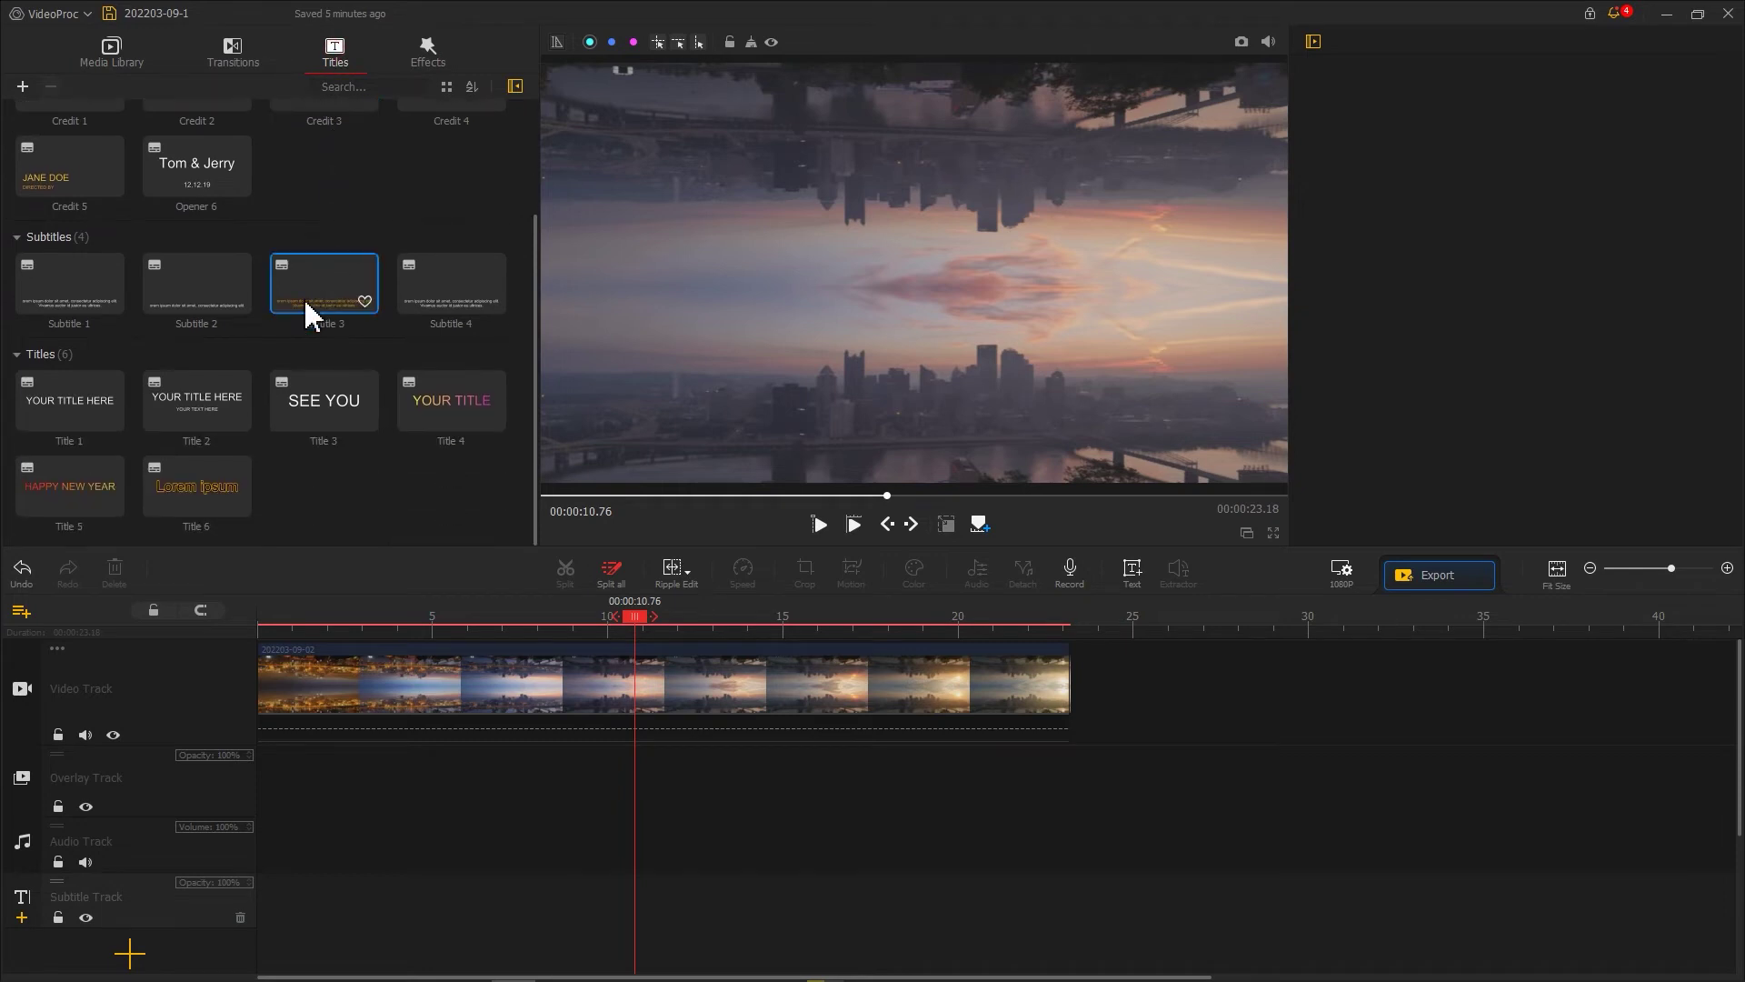
{"action": "left_click_drag", "start_coordinate": [218, 413], "coordinate": [364, 900]}
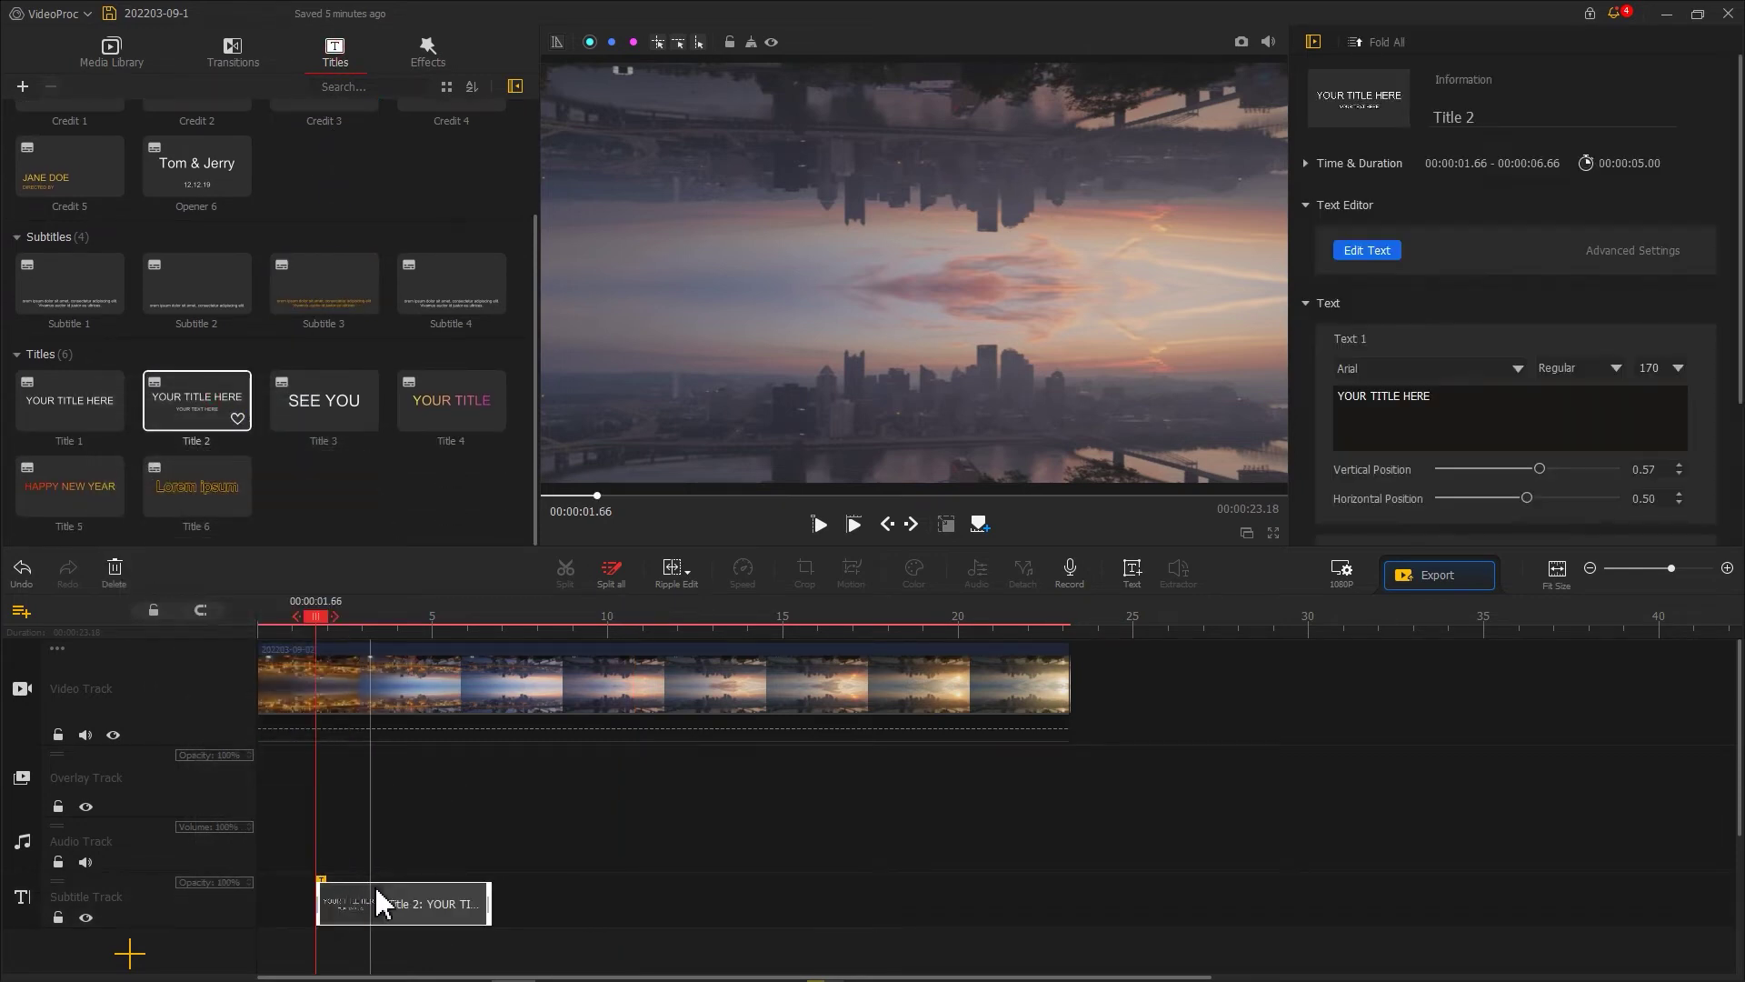
{"action": "left_click_drag", "start_coordinate": [488, 912], "coordinate": [1031, 897]}
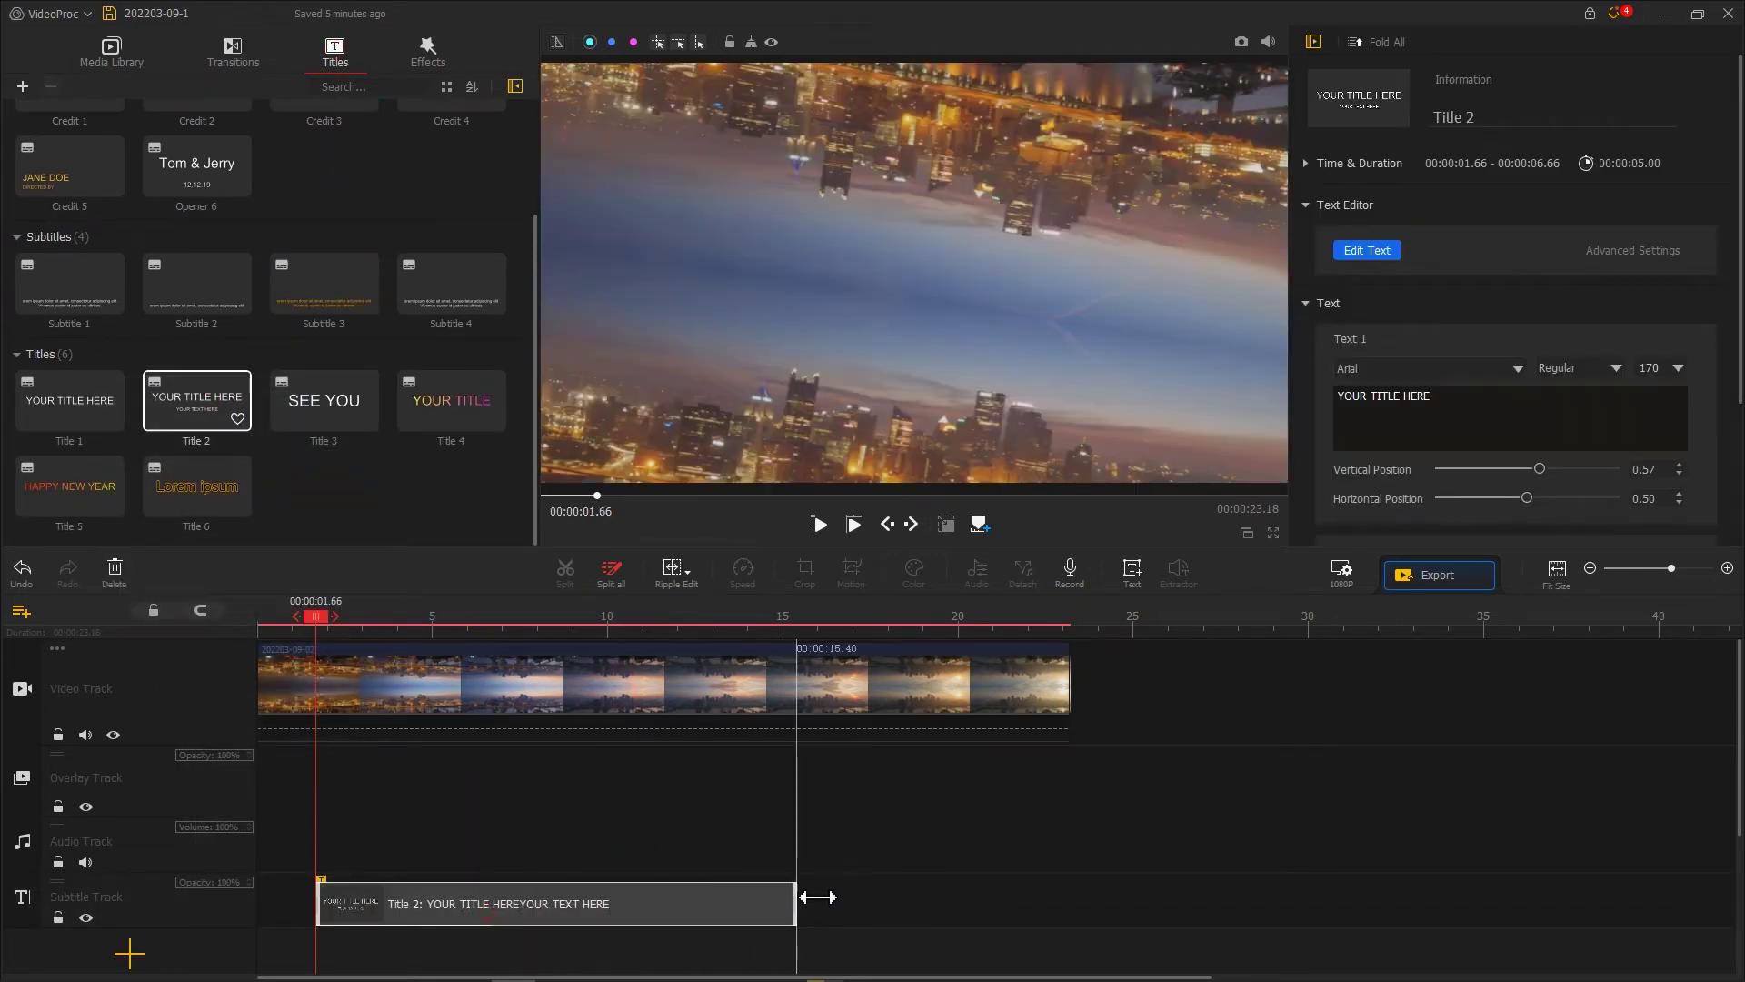
- Set the title font to Brush455 BT, change its text to 'The Skyline', and apply the edit
{"action": "left_click", "coordinate": [1386, 254]}
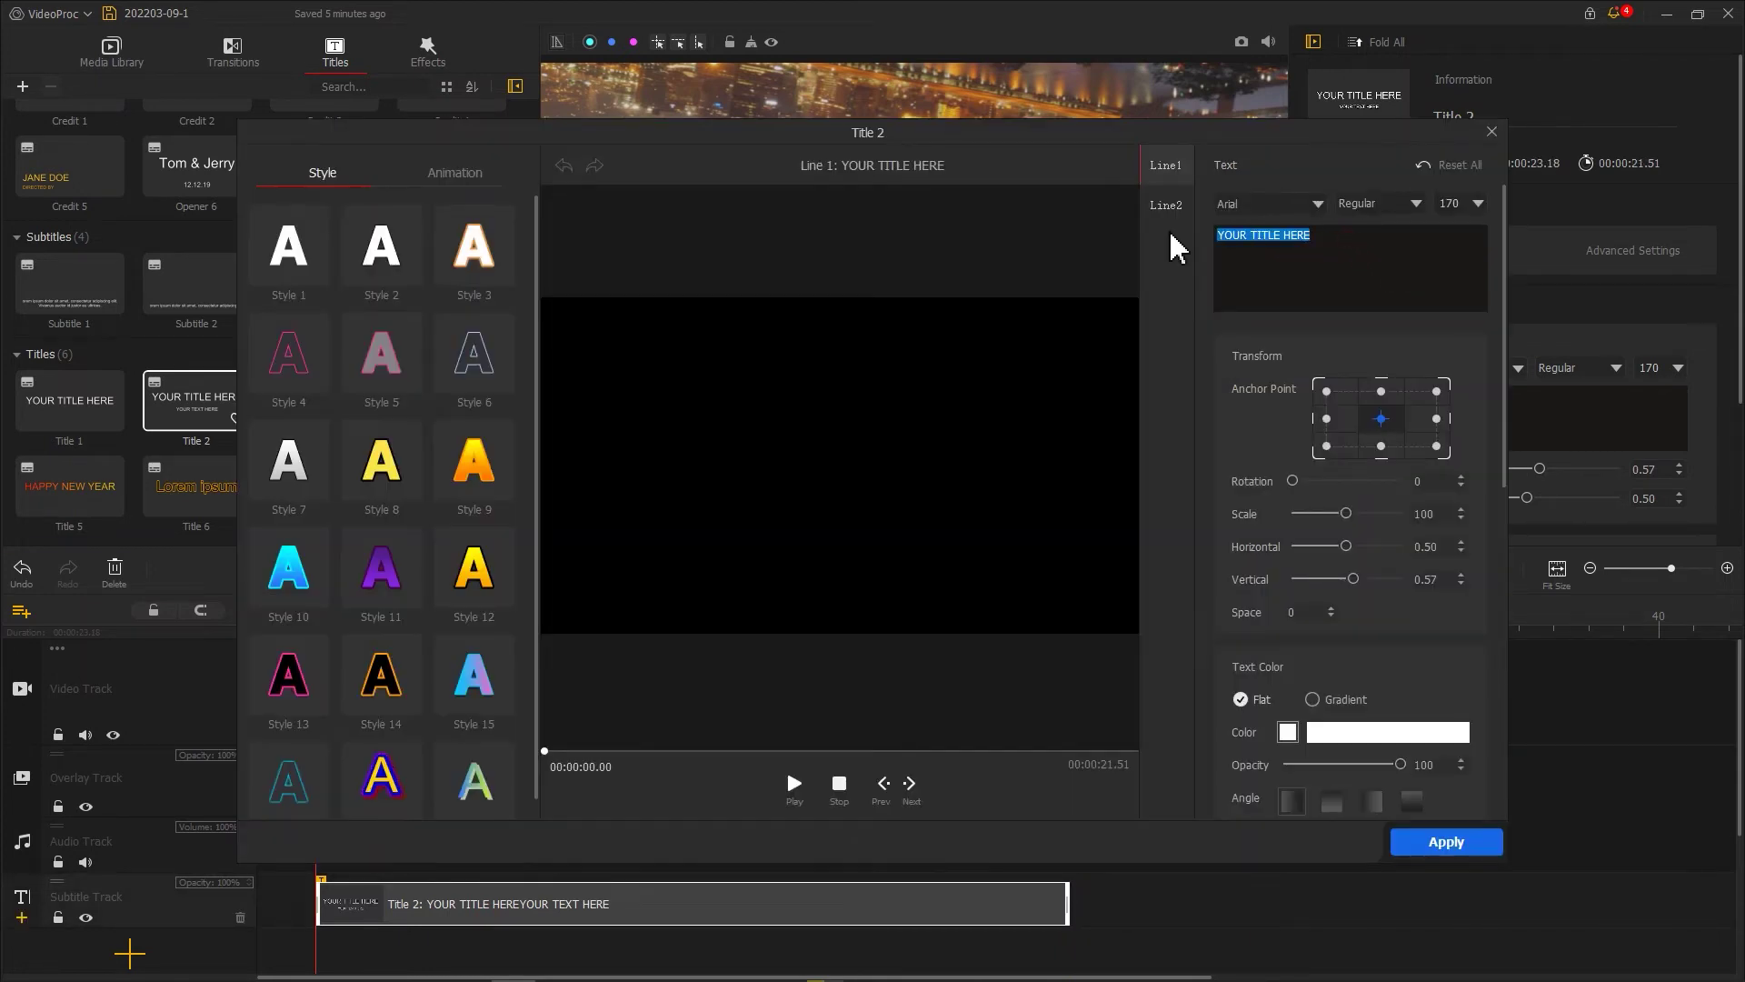
{"action": "left_click", "coordinate": [1252, 211]}
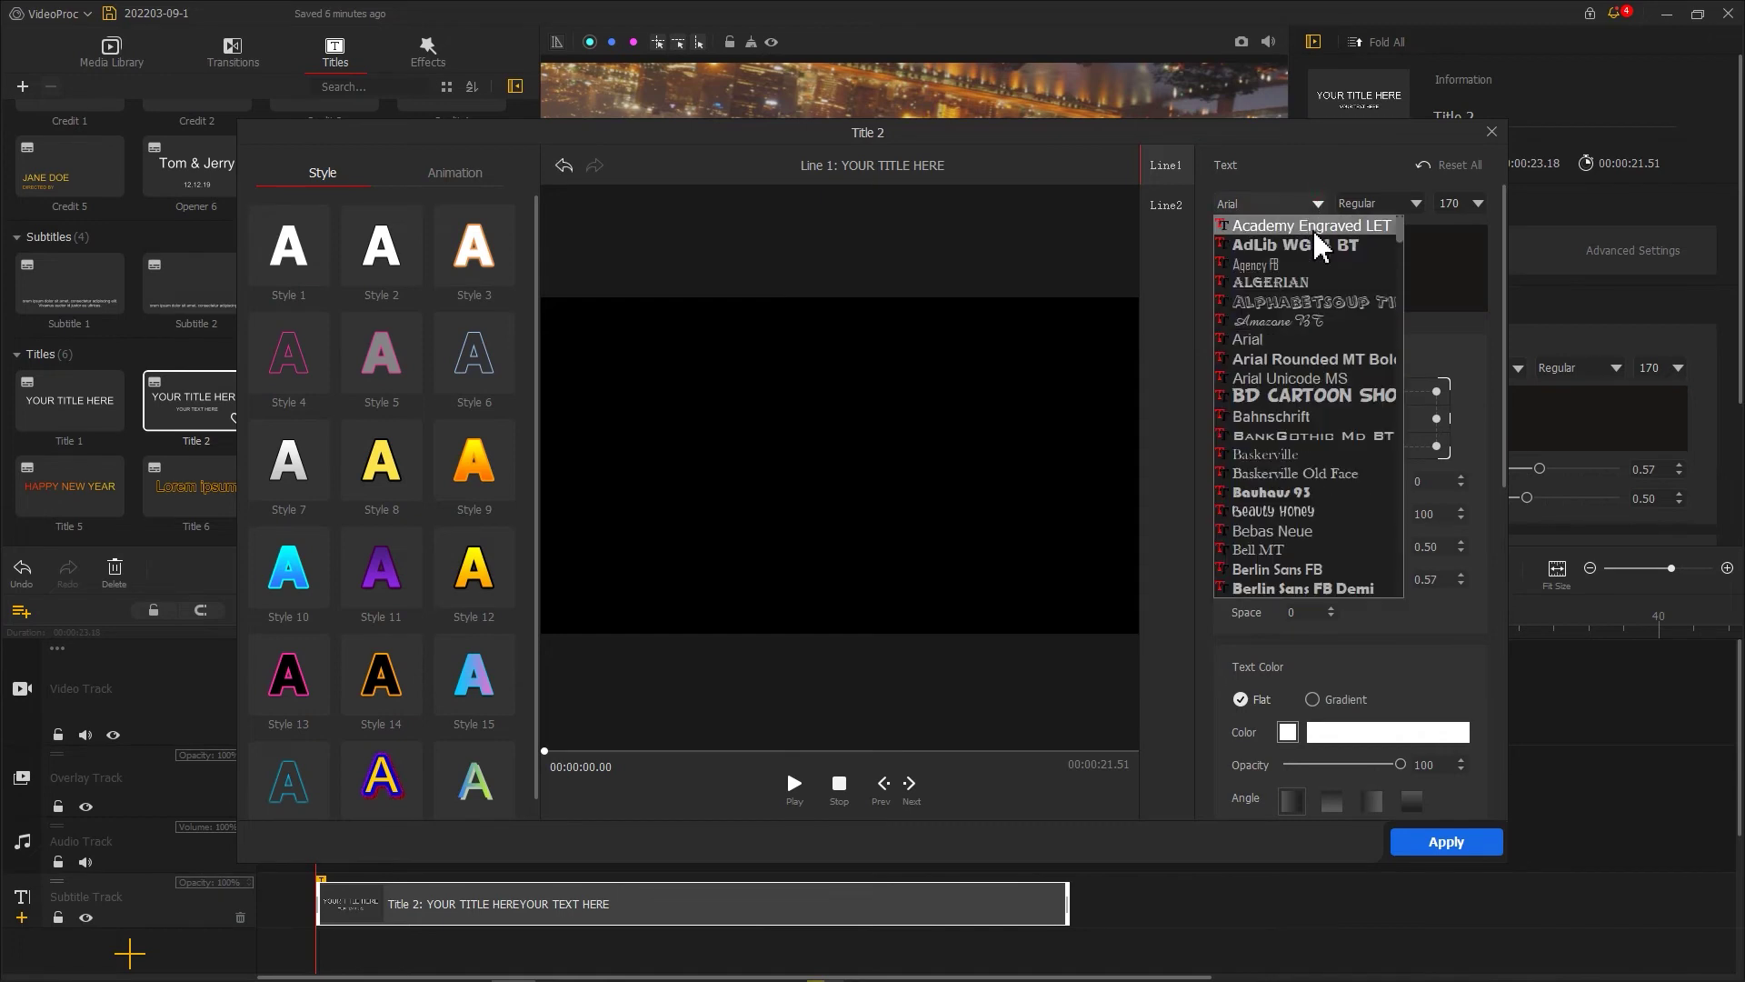
{"action": "scroll", "coordinate": [1329, 364], "scroll_direction": "down", "scroll_amount": 5}
{"action": "scroll", "coordinate": [1332, 436], "scroll_direction": "down", "scroll_amount": 4}
{"action": "left_click", "coordinate": [1336, 444]}
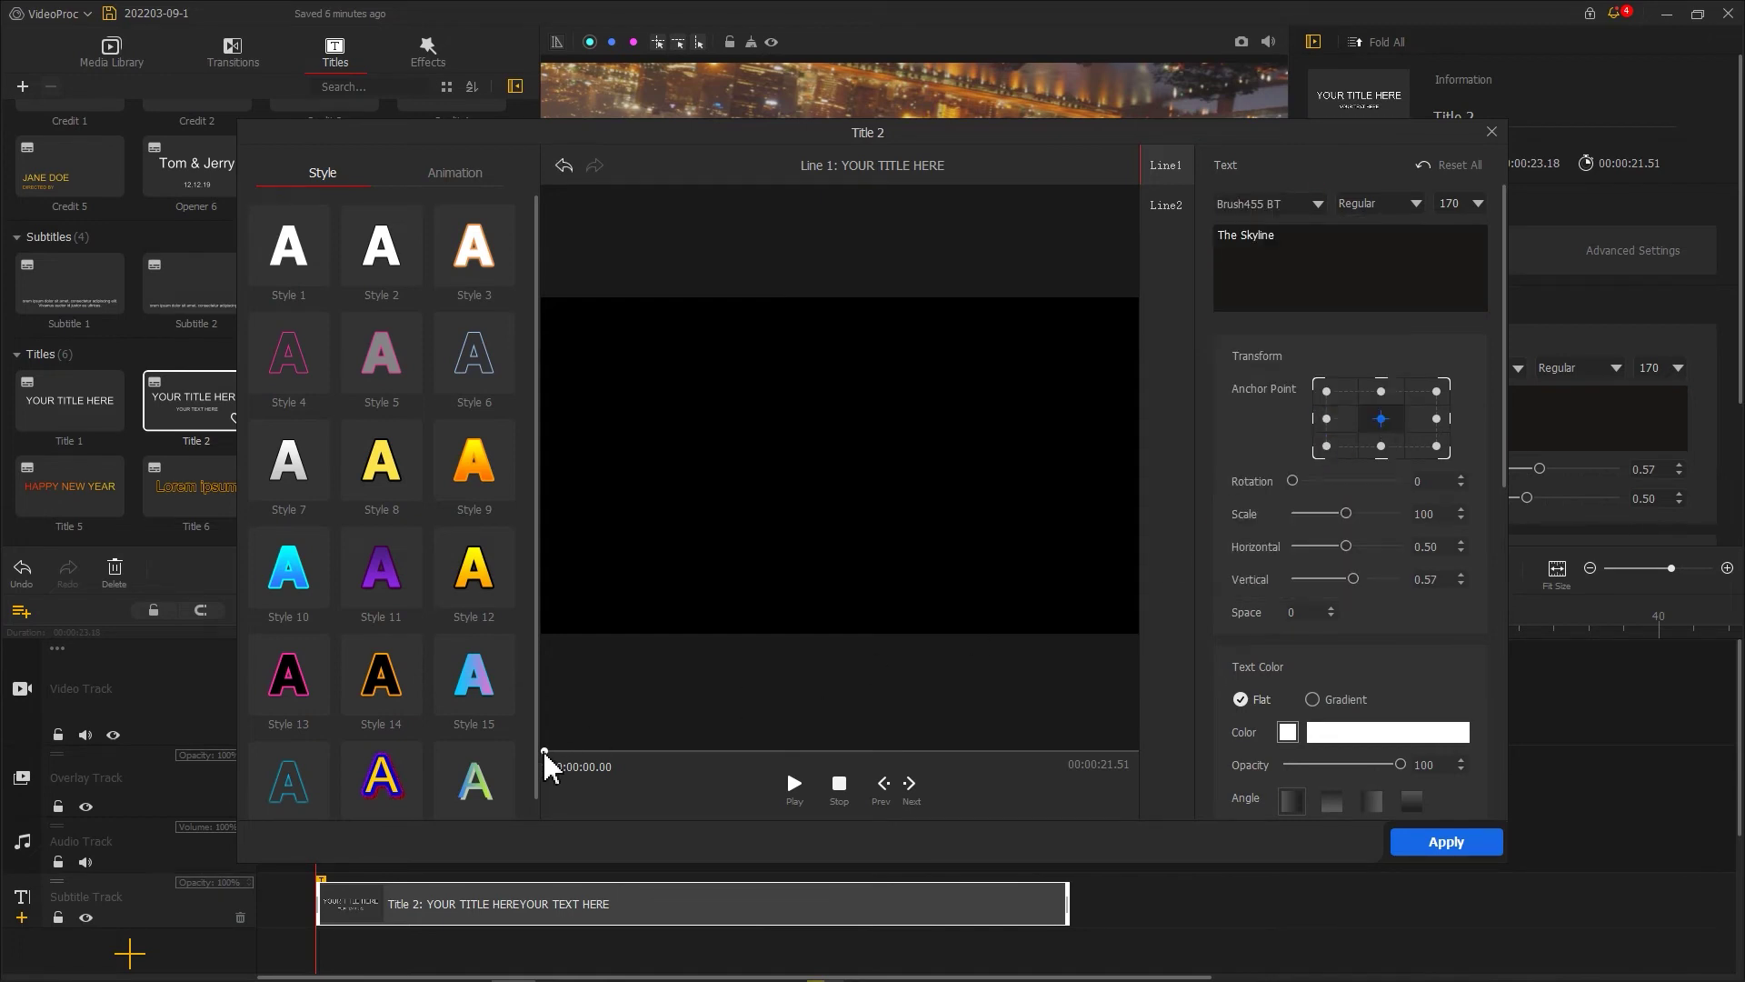
{"action": "left_click_drag", "start_coordinate": [544, 751], "coordinate": [595, 751]}
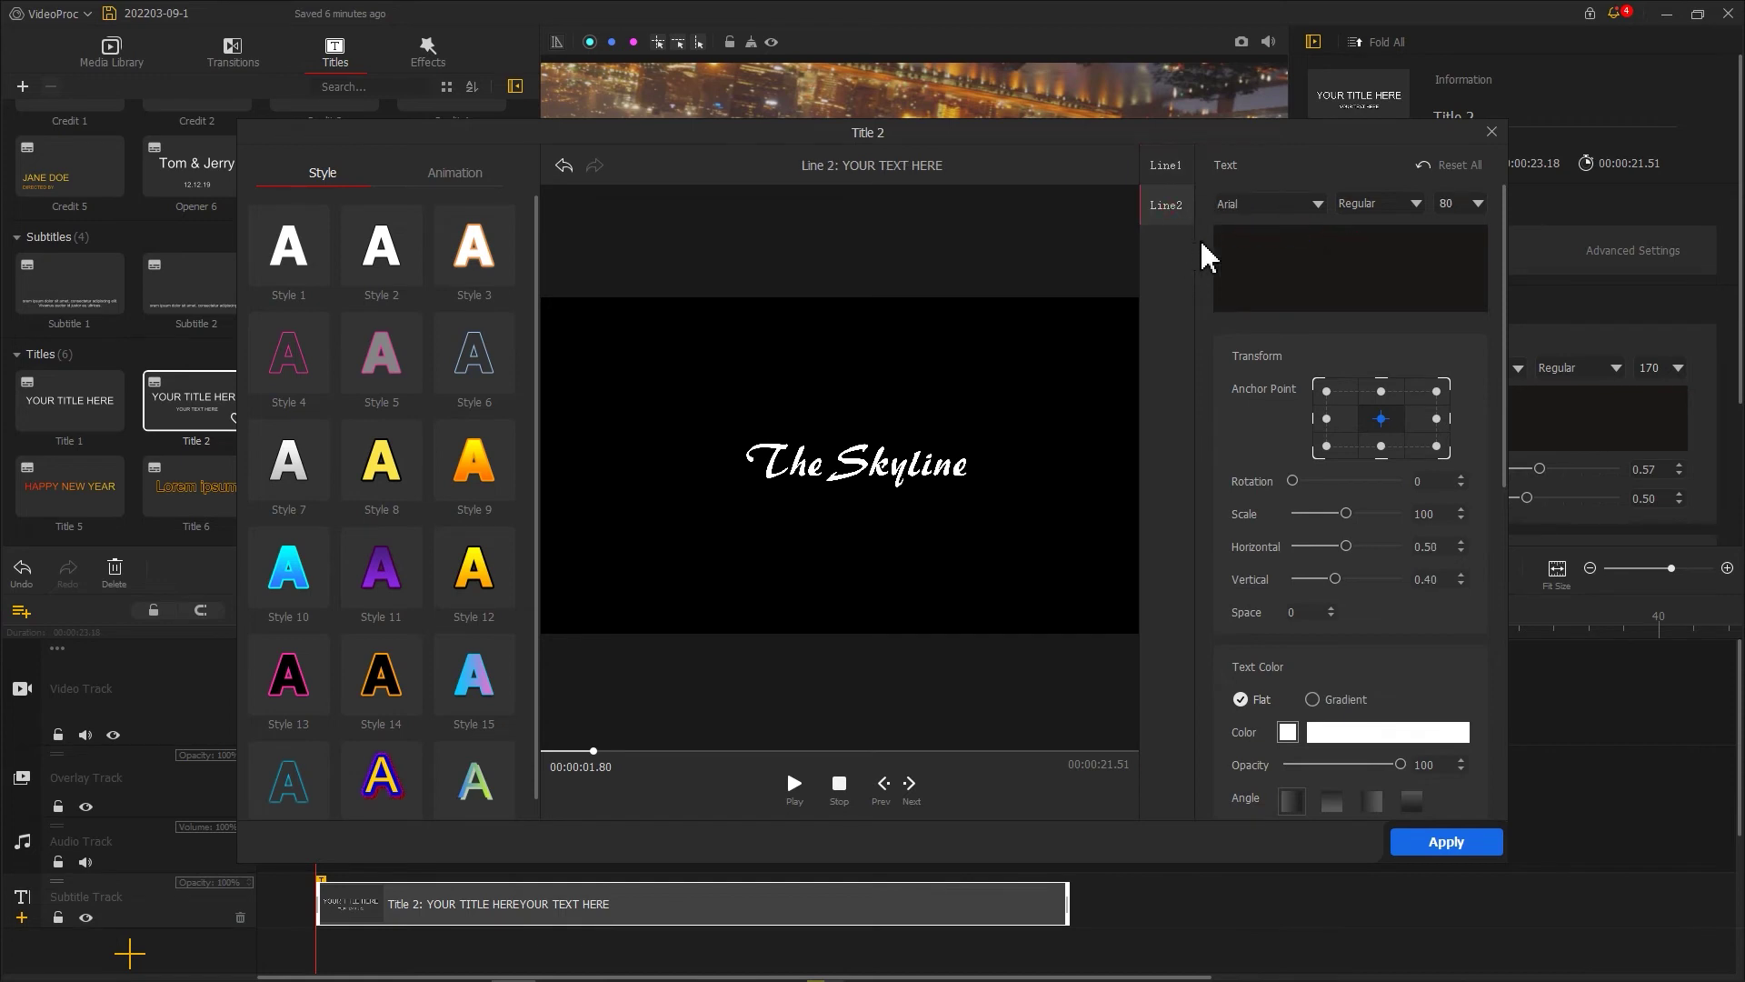
{"action": "left_click", "coordinate": [1443, 840]}
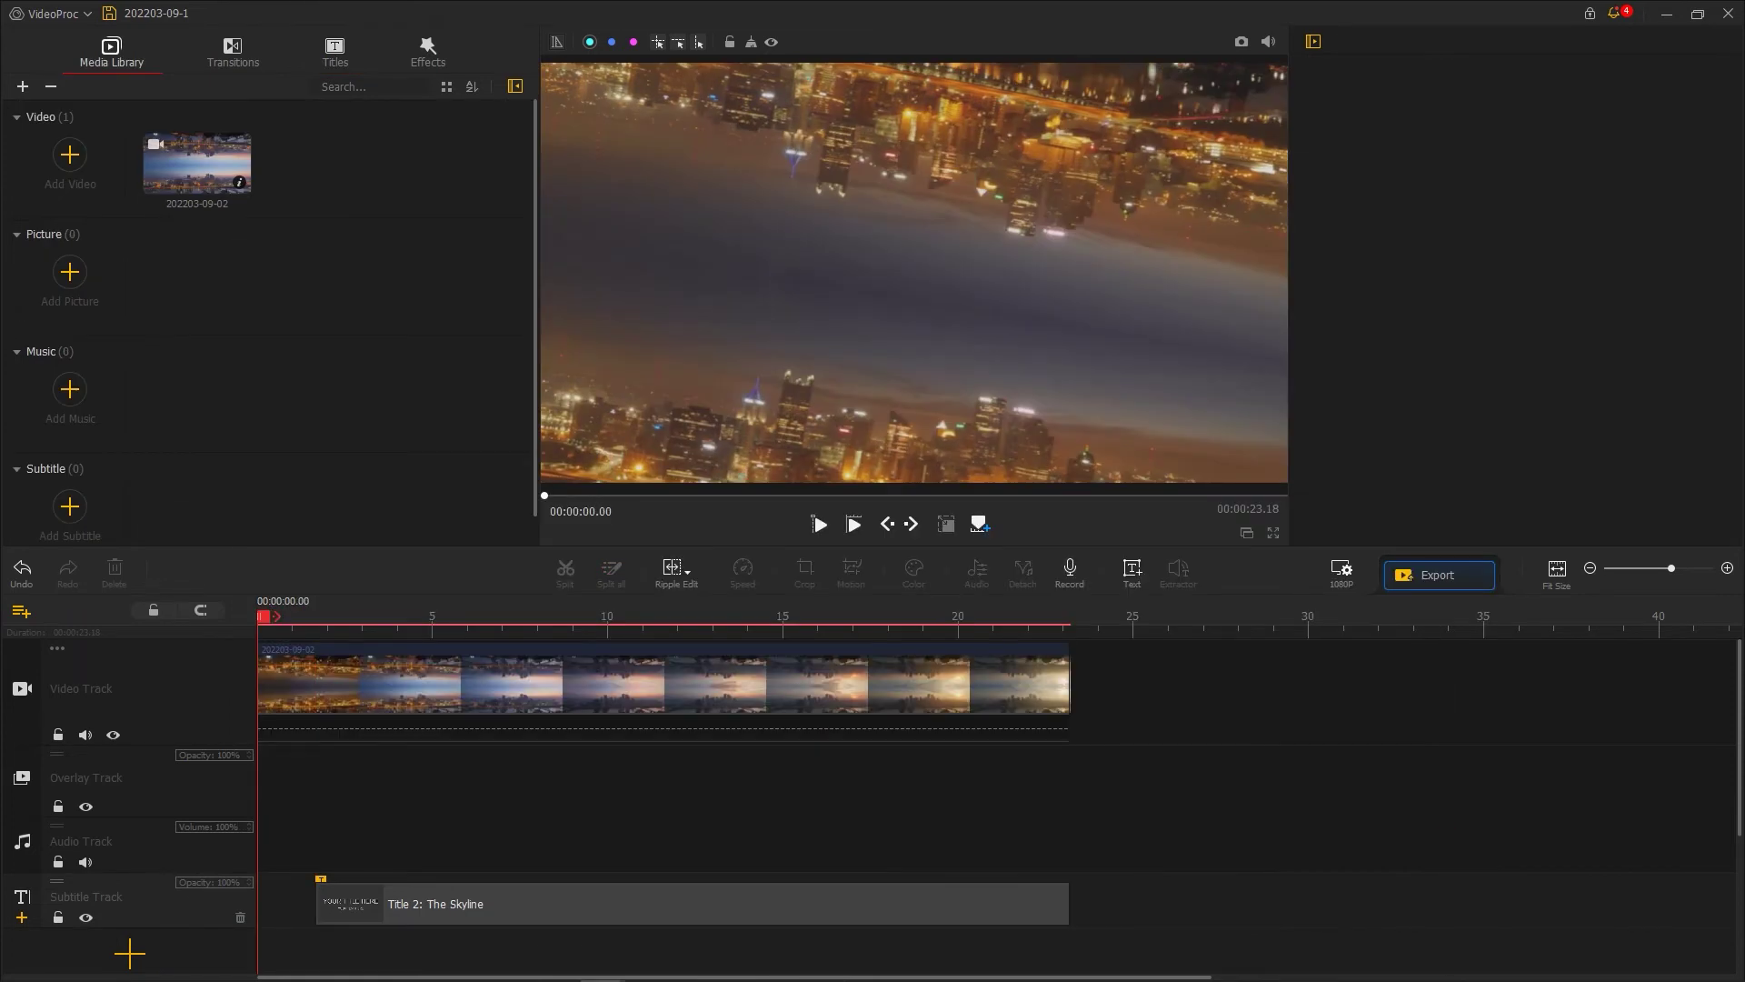
- Import Background Music onto the audio track, split it at 23.18 s, and delete the excess
{"action": "left_click_drag", "start_coordinate": [1536, 68], "coordinate": [441, 312]}
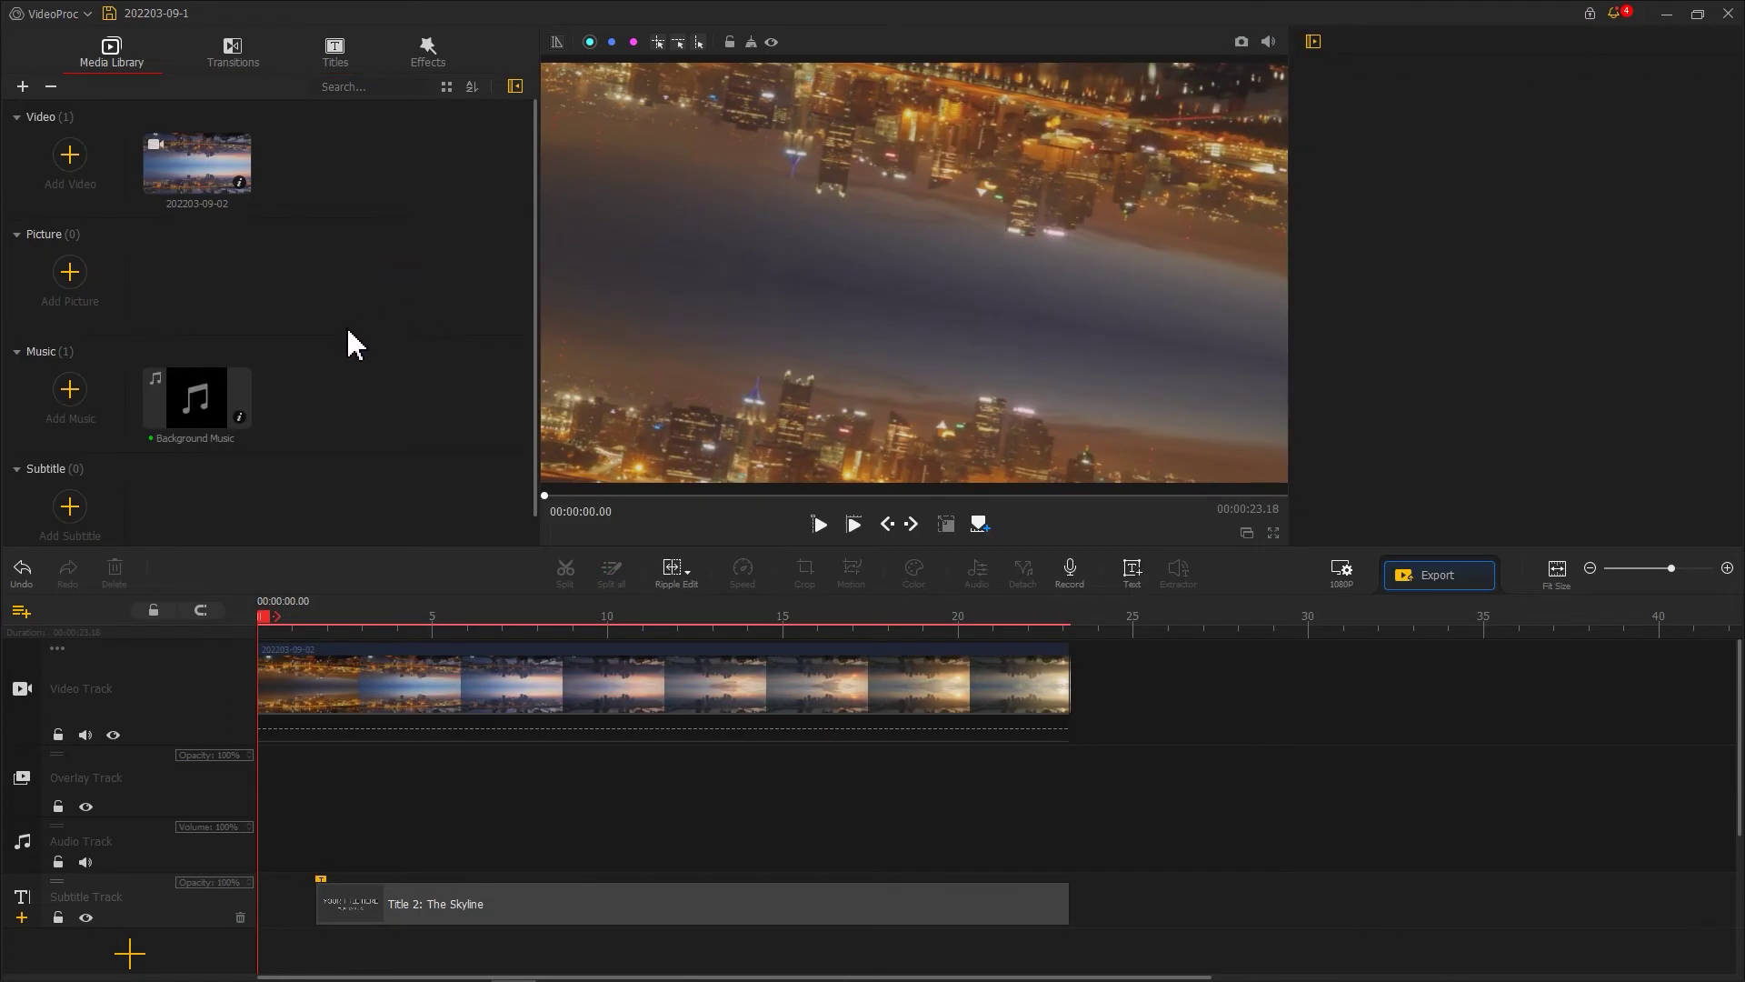
{"action": "left_click_drag", "start_coordinate": [196, 397], "coordinate": [269, 789]}
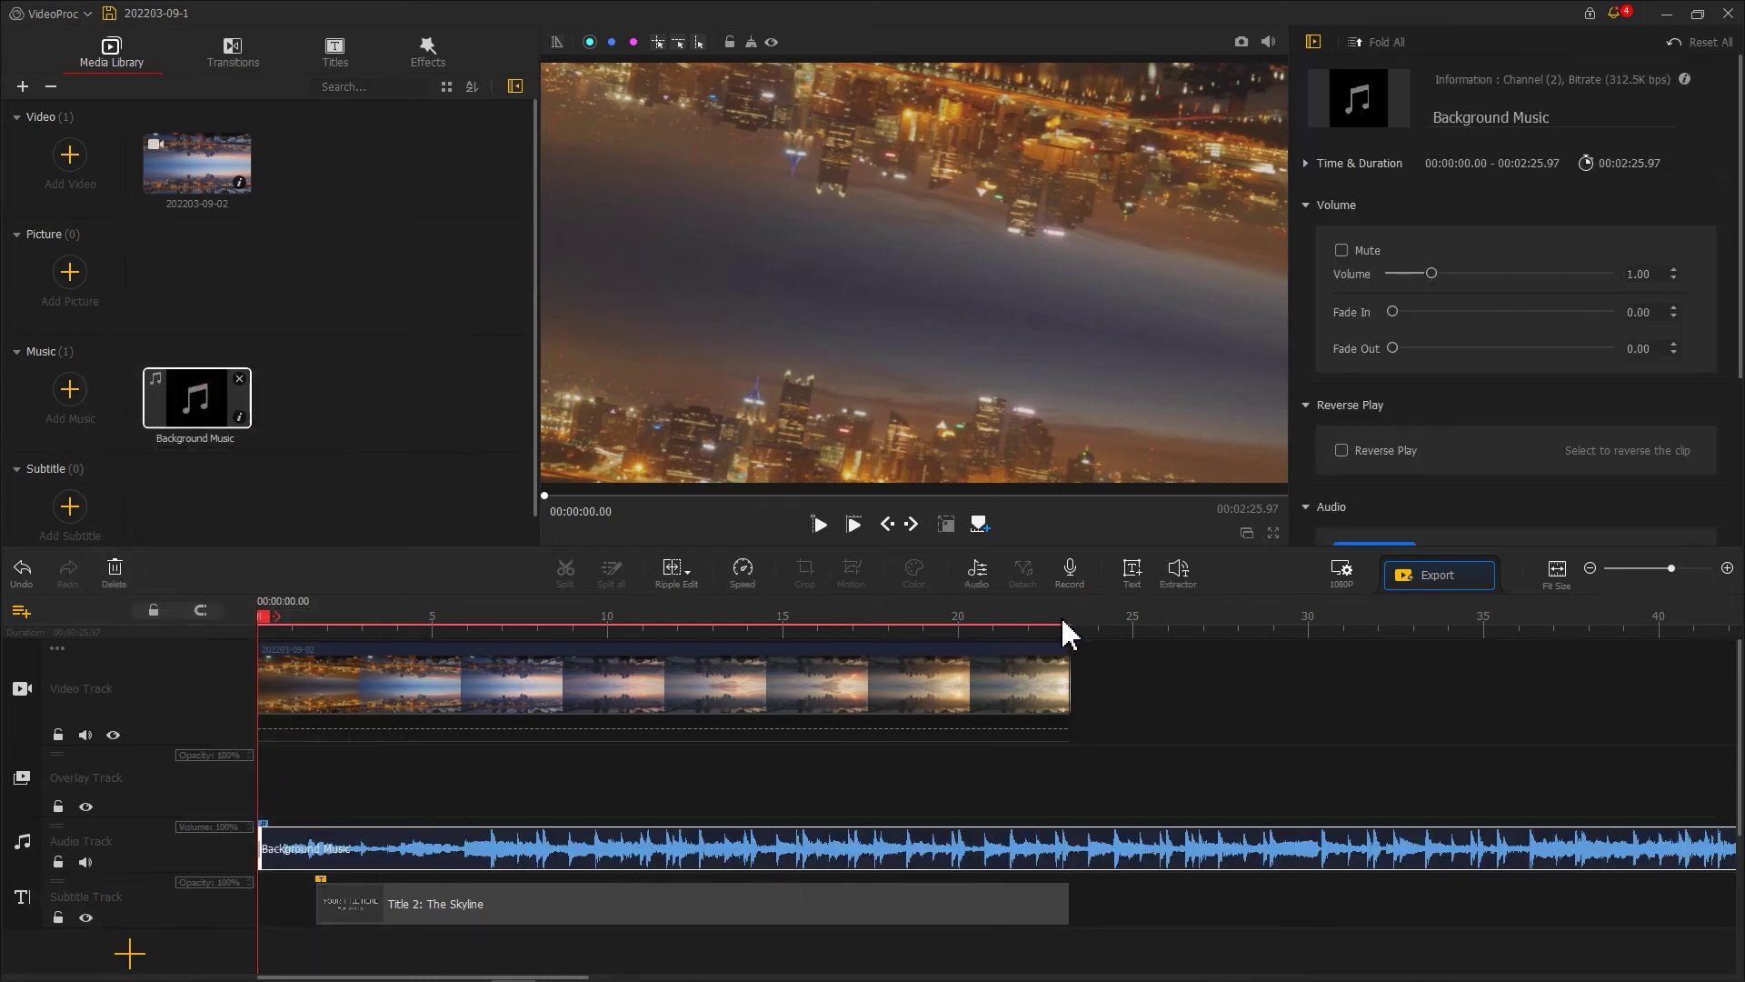
{"action": "key", "text": "ctrl+b"}
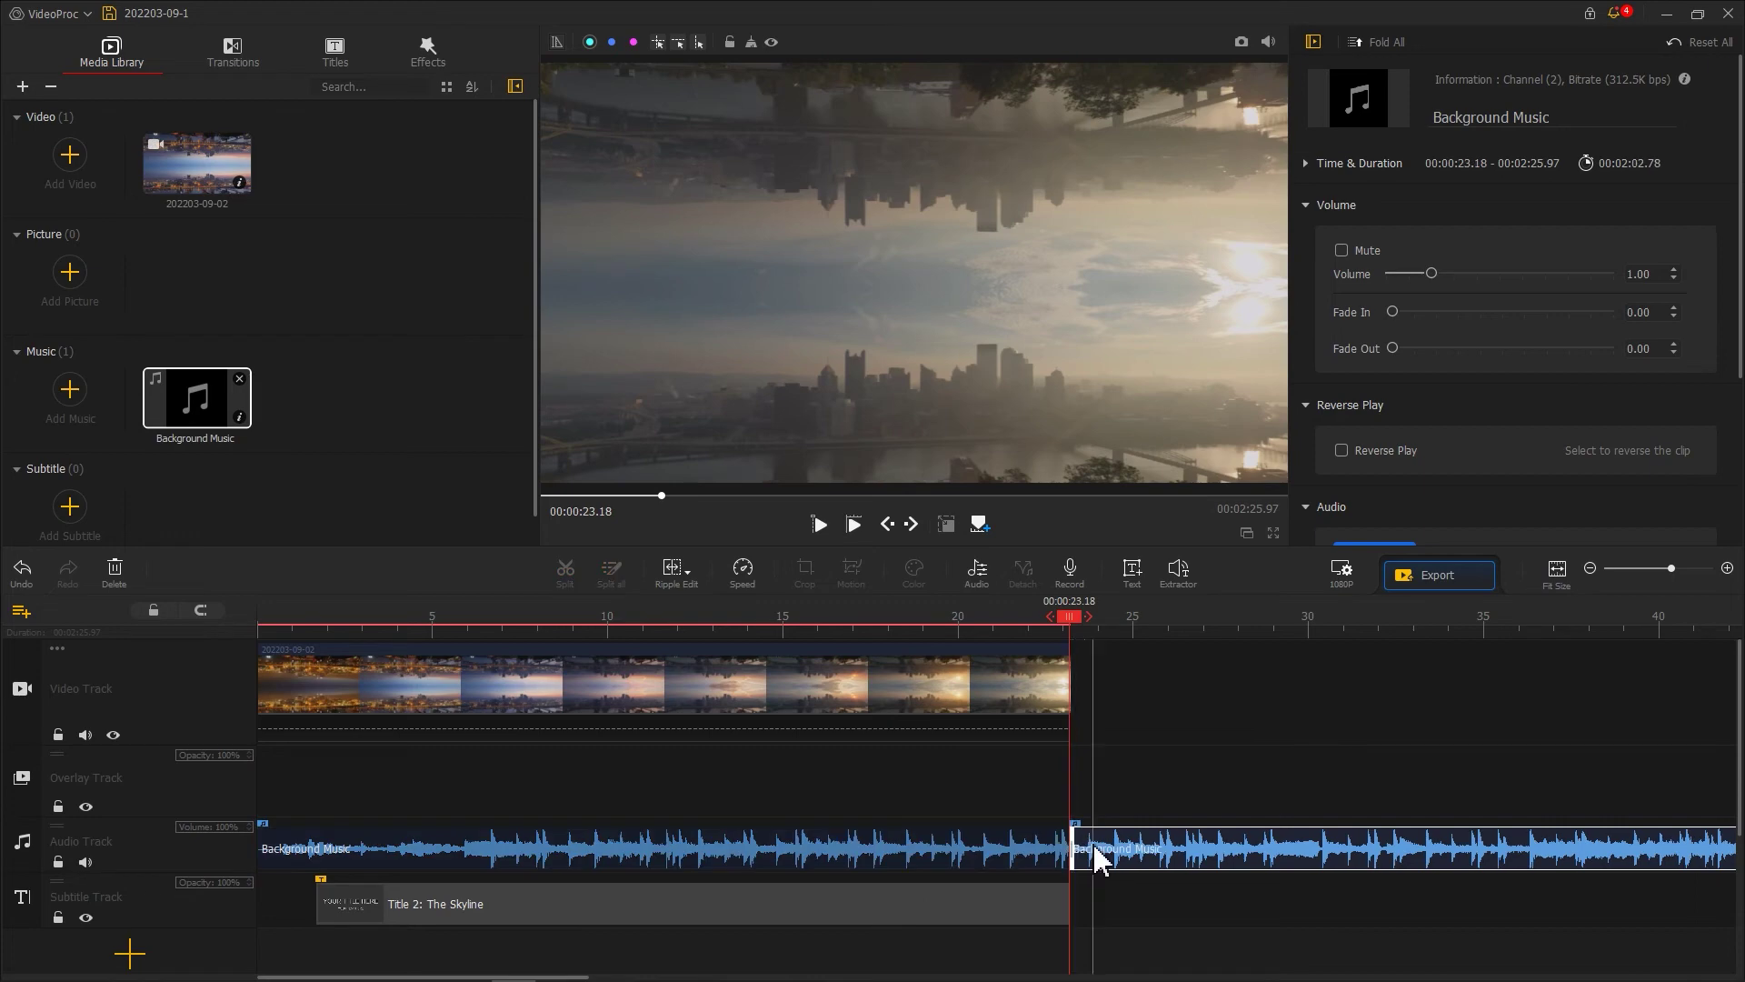
{"action": "key", "text": "Delete"}
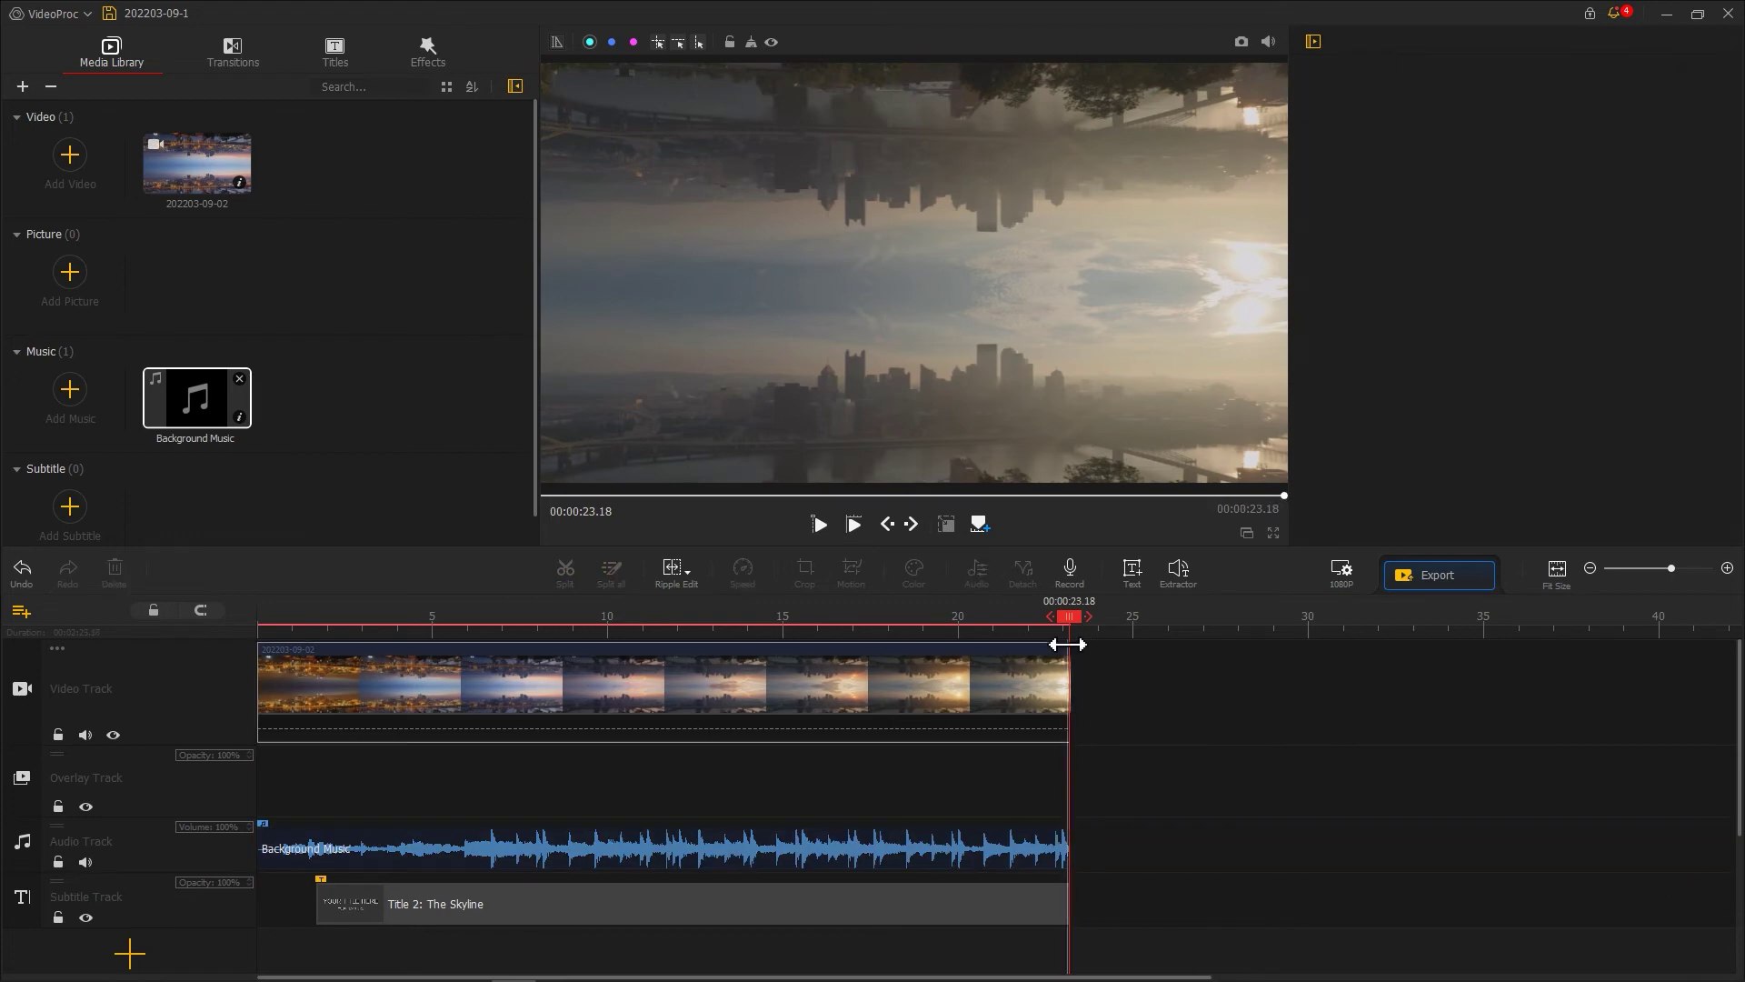